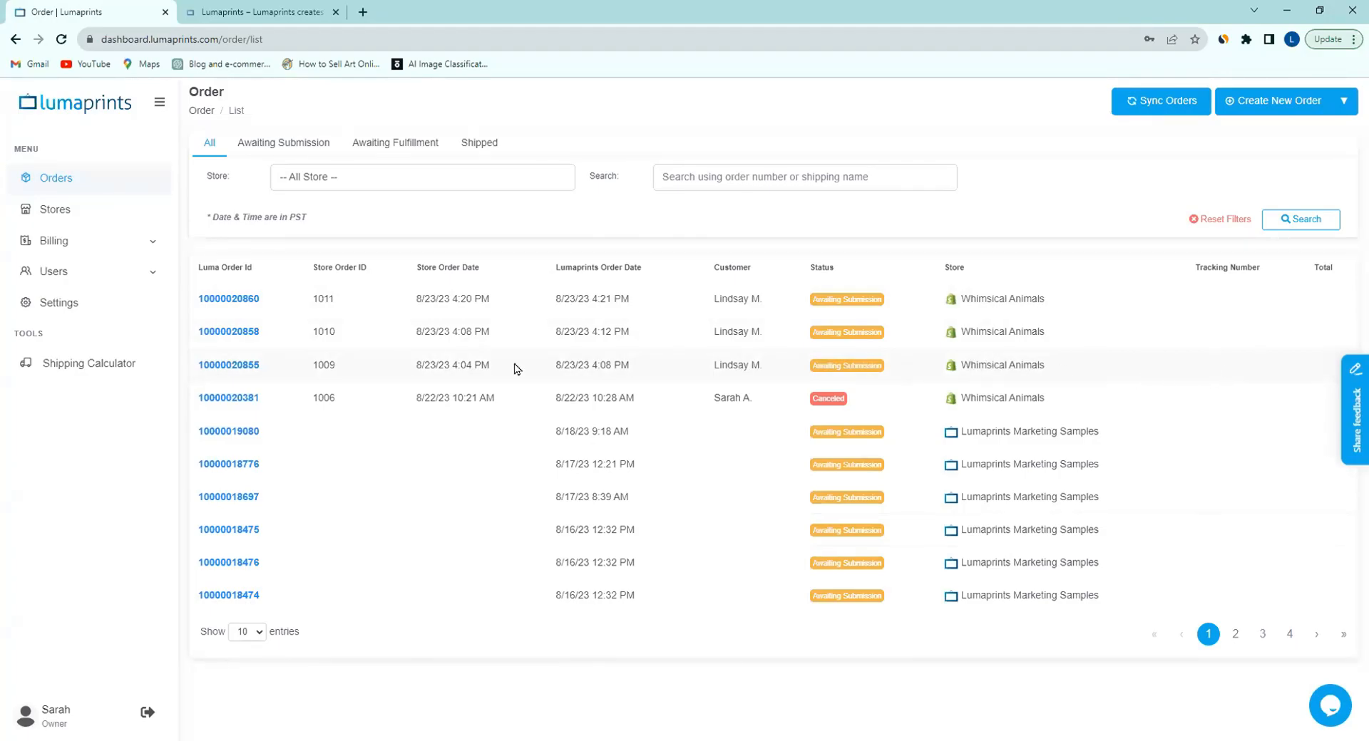
Open the newest Whimsical Animals order, store order 24x32 Hipster Pug Canvas Print, and start mapping its synced product
{"action": "left_click", "coordinate": [226, 300]}
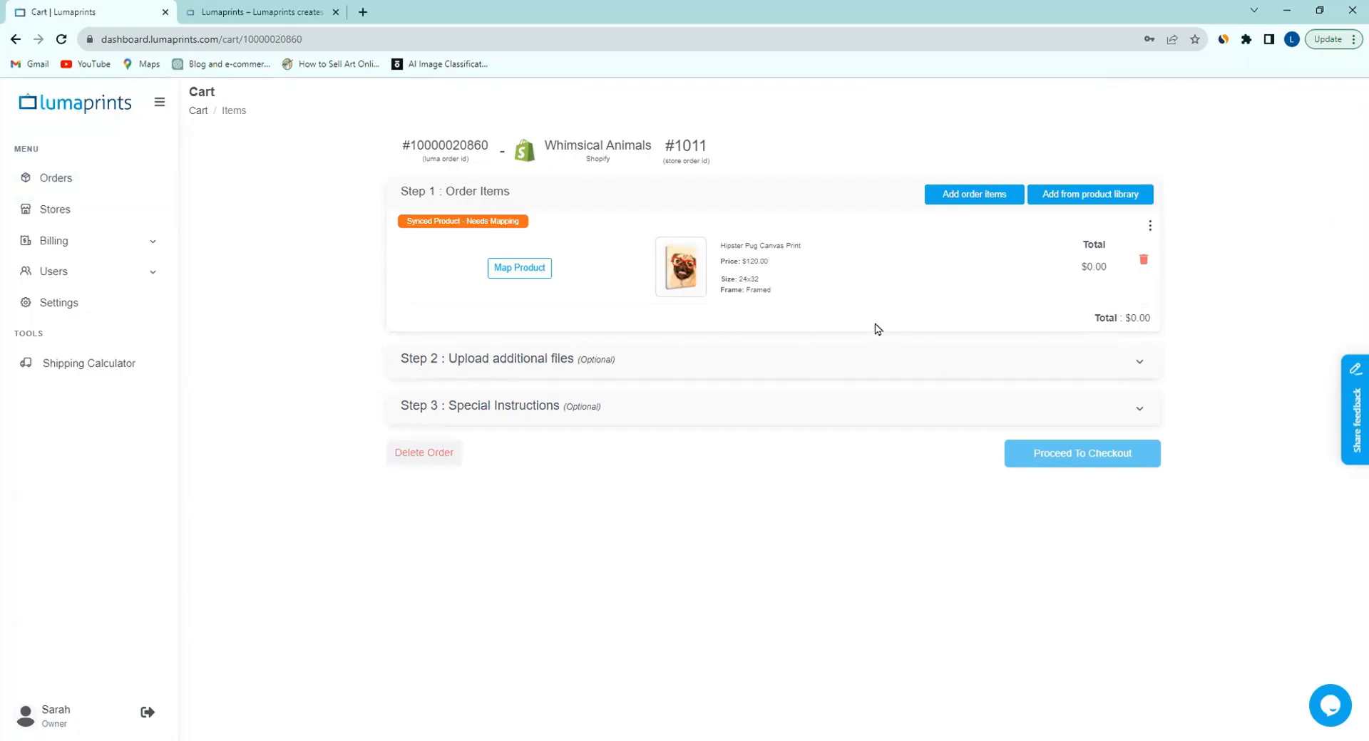
{"action": "left_click_drag", "start_coordinate": [765, 290], "coordinate": [733, 279]}
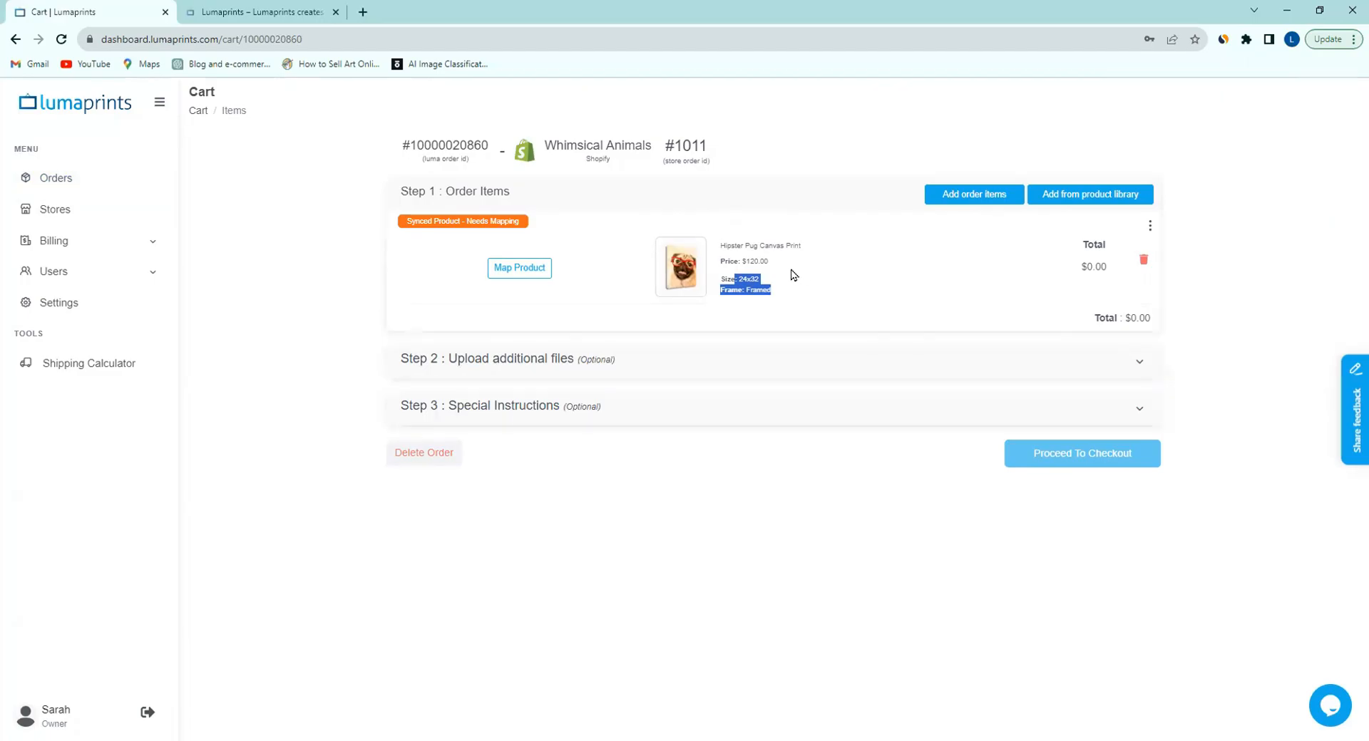
{"action": "left_click", "coordinate": [292, 295]}
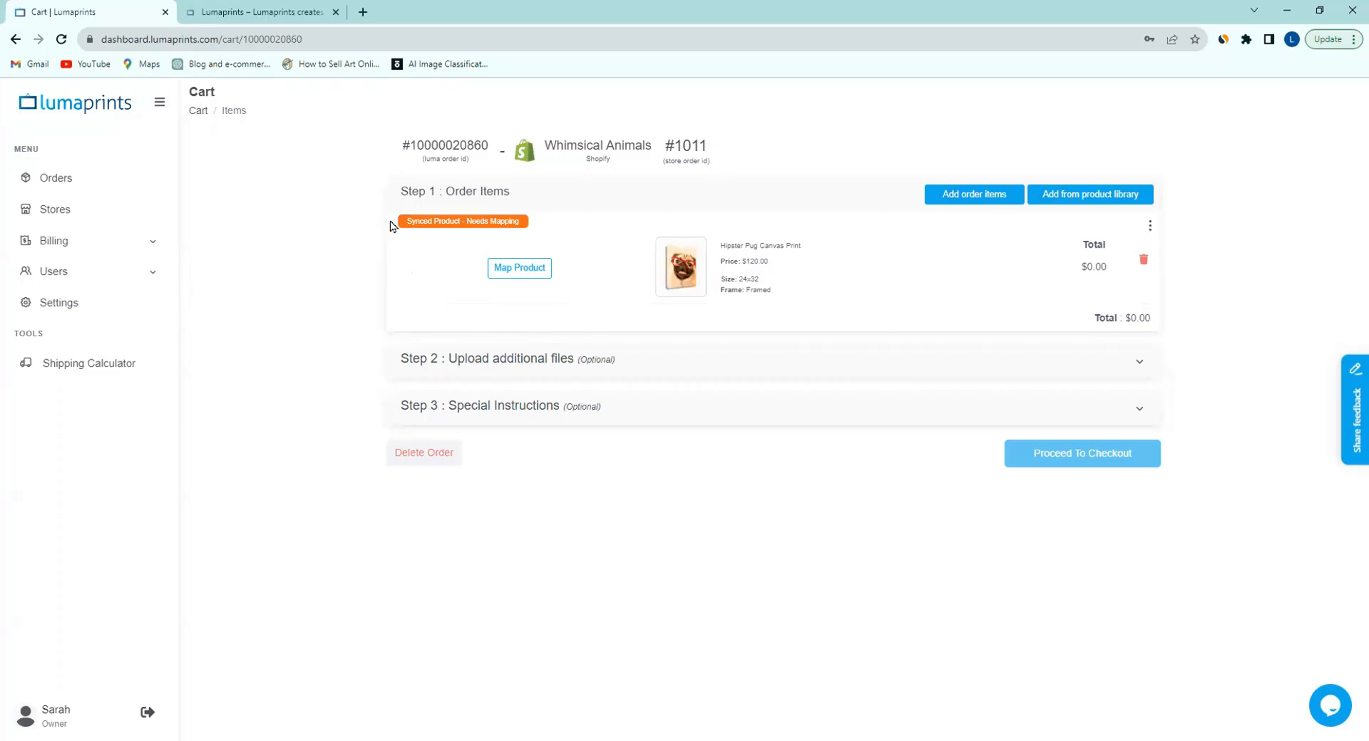
{"action": "left_click_drag", "start_coordinate": [391, 227], "coordinate": [467, 220]}
{"action": "left_click", "coordinate": [527, 280]}
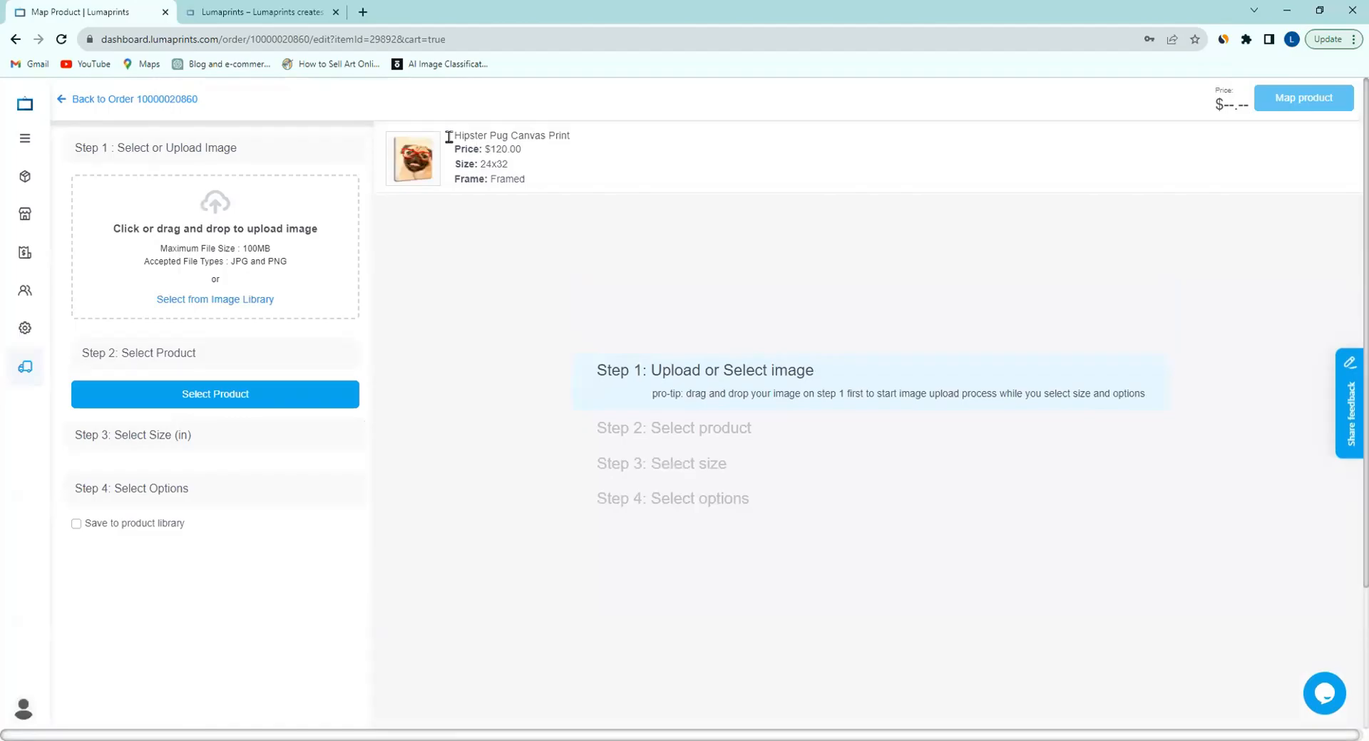
Use the image "24x32 Hi-Res Pug with Glasses.jpg" for the Hipster Pug item and choose the 1.25in Framed Canvas product
{"action": "mouse_move", "coordinate": [413, 145]}
{"action": "triple_click", "coordinate": [461, 140]}
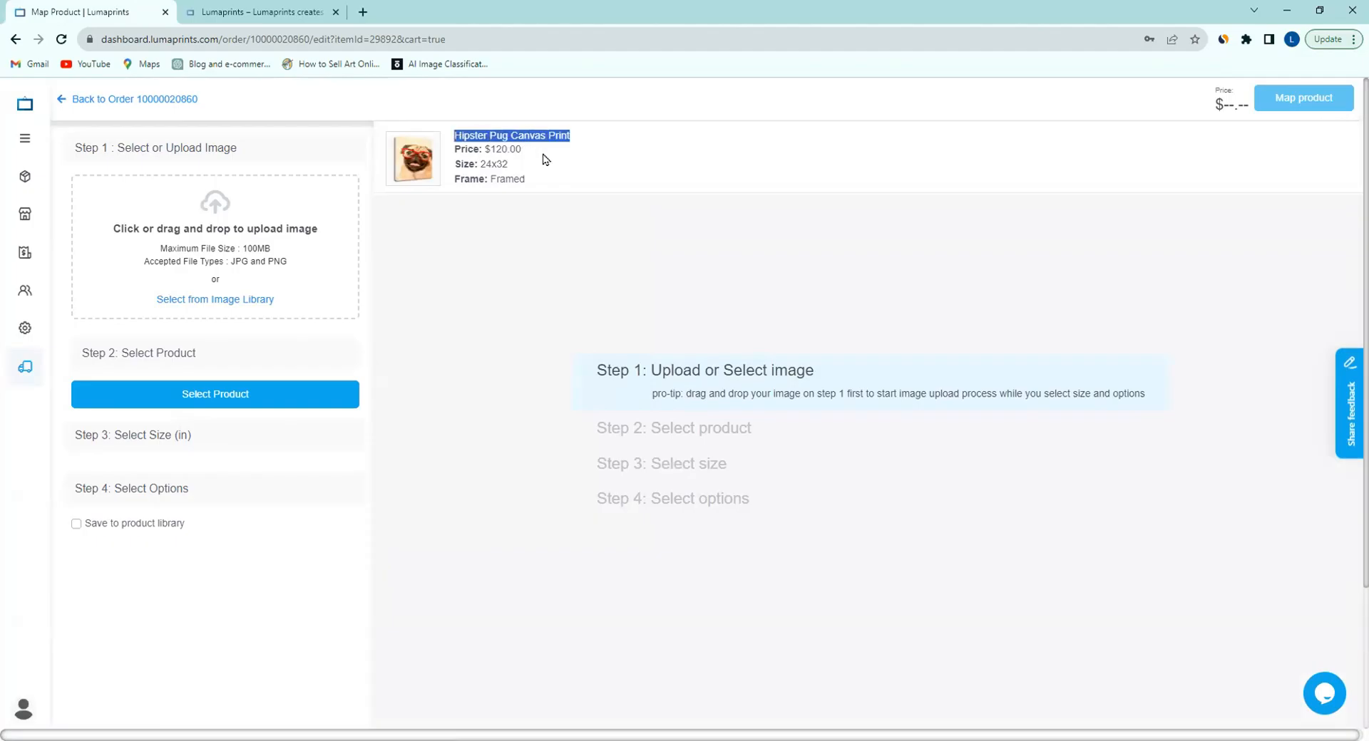
{"action": "double_click", "coordinate": [492, 166]}
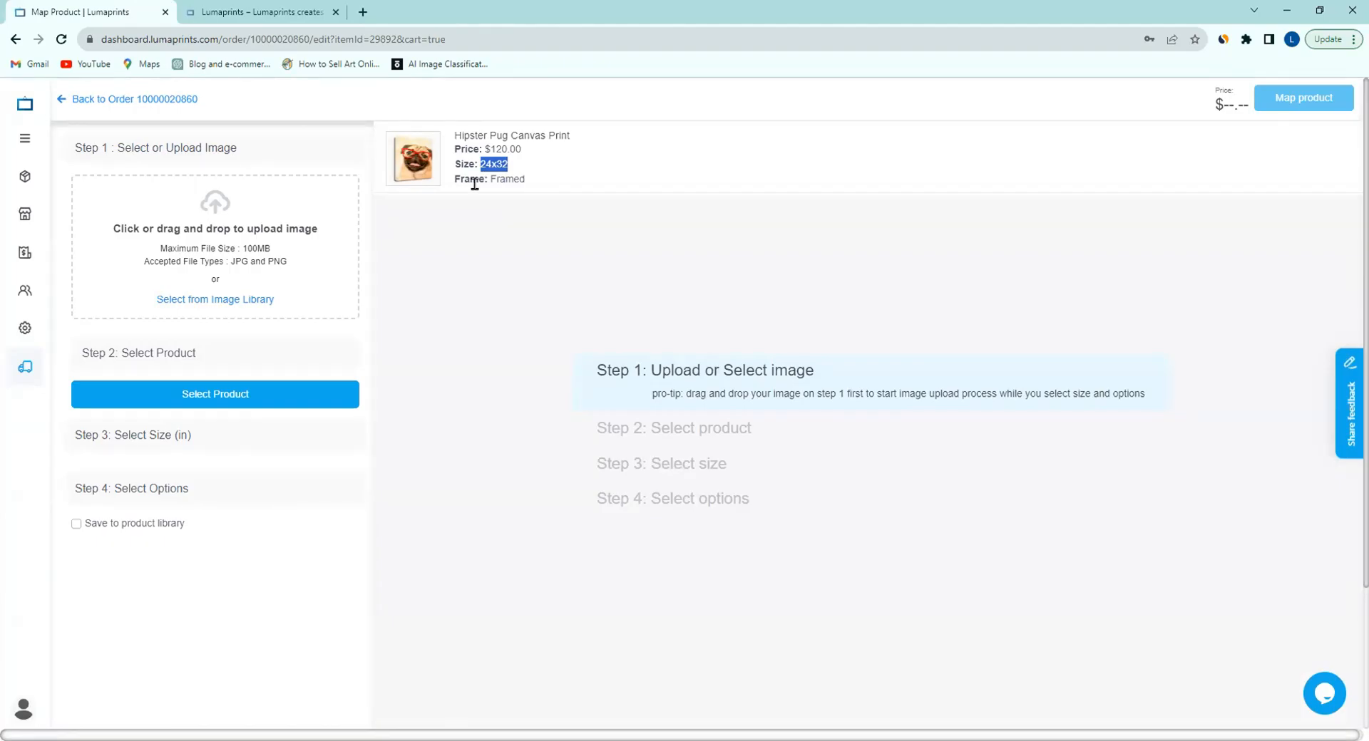
{"action": "mouse_move", "coordinate": [414, 181]}
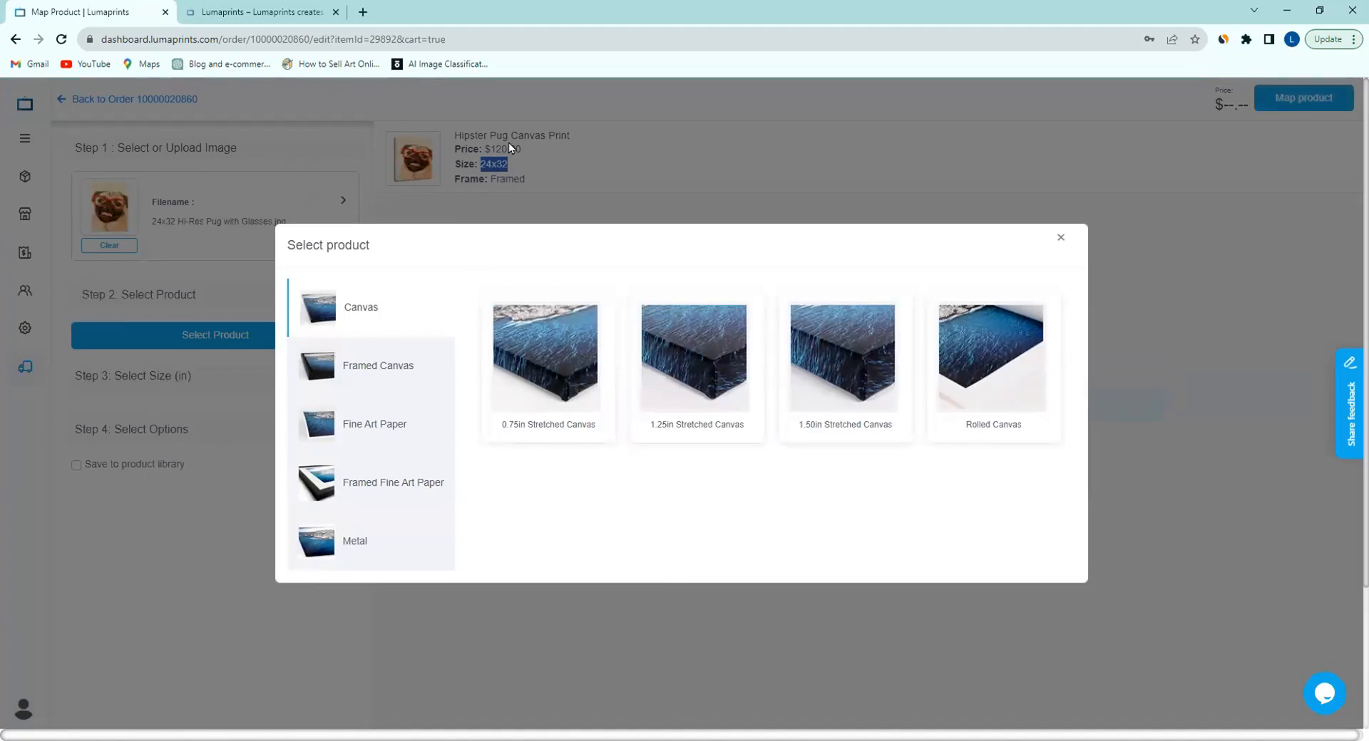
{"action": "left_click", "coordinate": [370, 357]}
{"action": "left_click", "coordinate": [706, 344]}
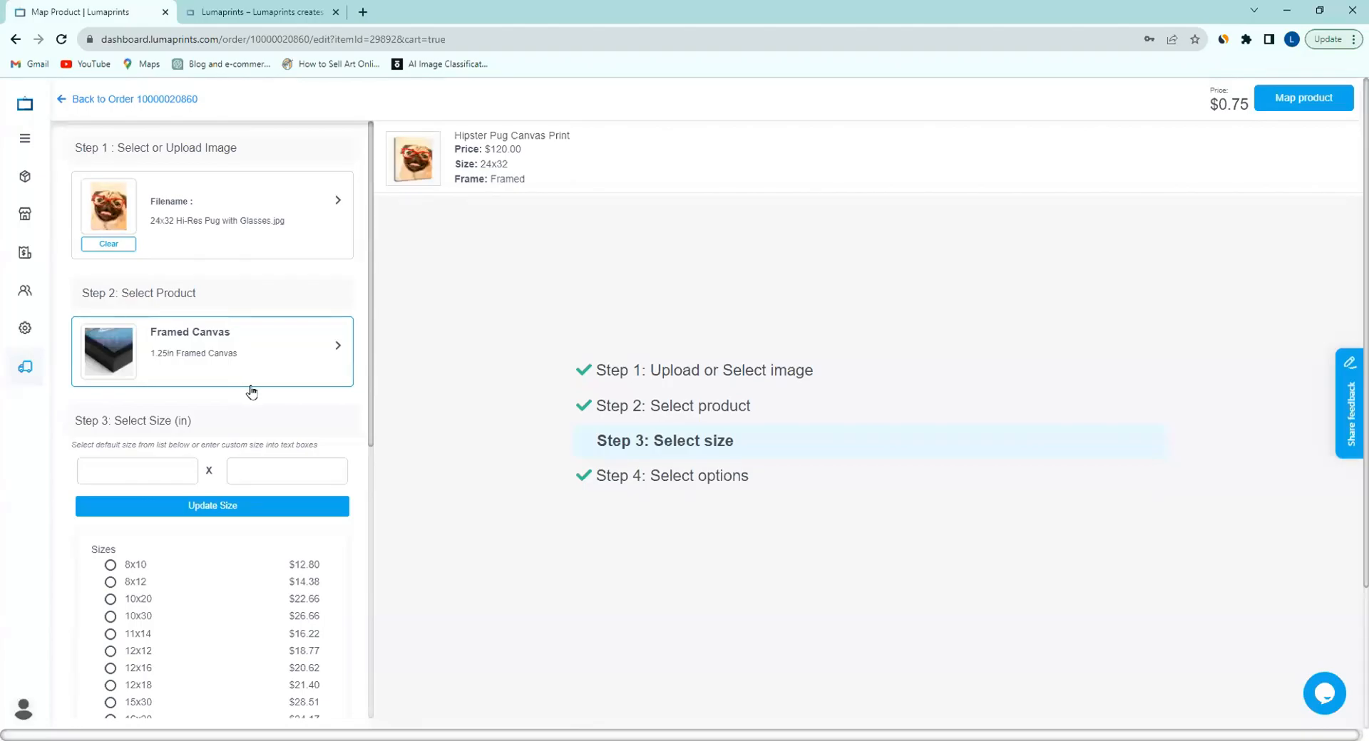
Set the framed canvas print to the default 24x32 size
{"action": "scroll", "coordinate": [251, 388], "scroll_direction": "down", "scroll_amount": 2}
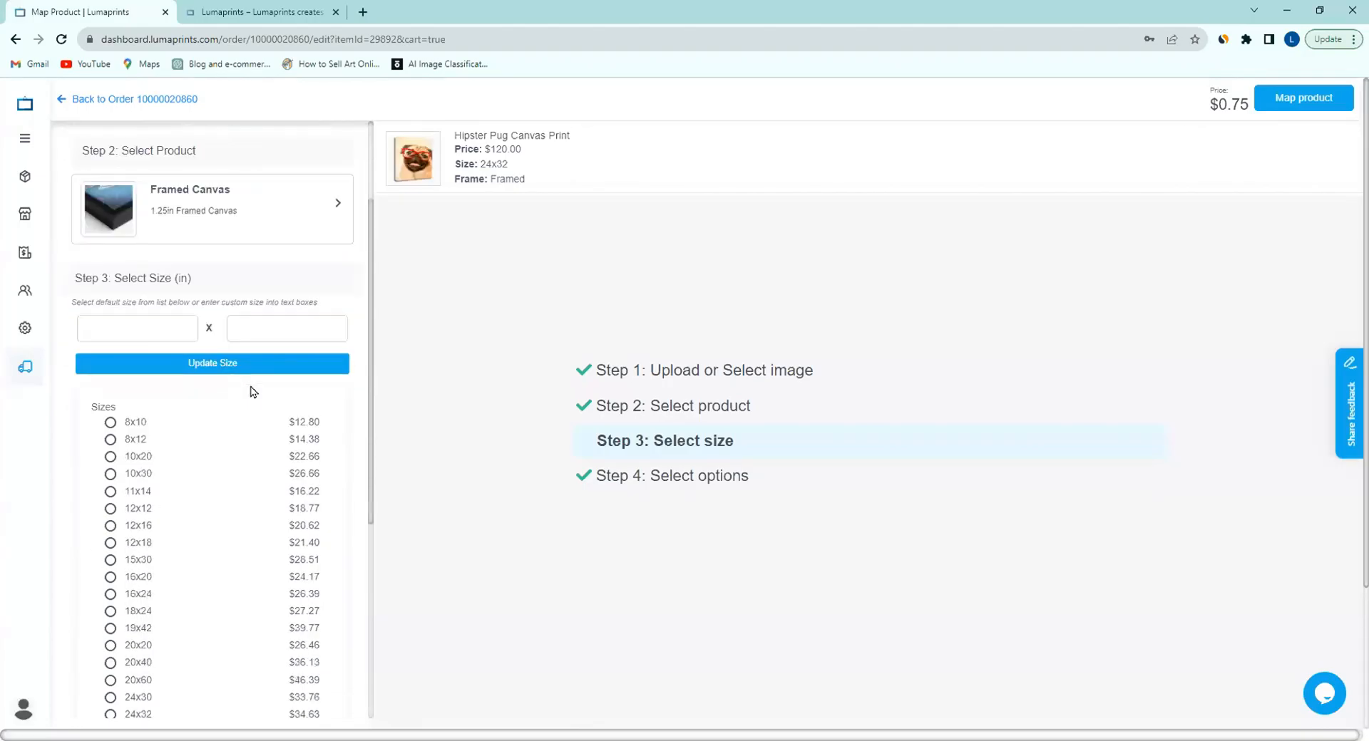
{"action": "scroll", "coordinate": [251, 390], "scroll_direction": "down", "scroll_amount": 3}
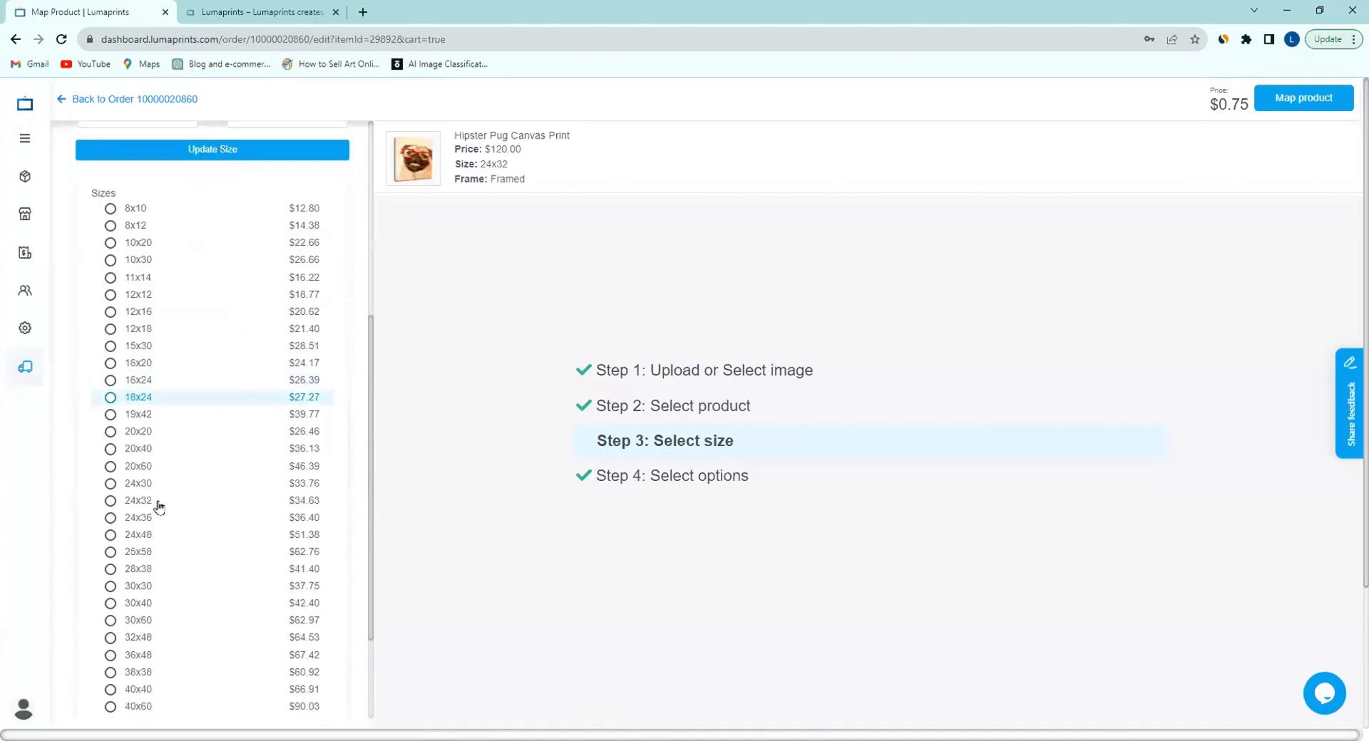
{"action": "left_click", "coordinate": [110, 501]}
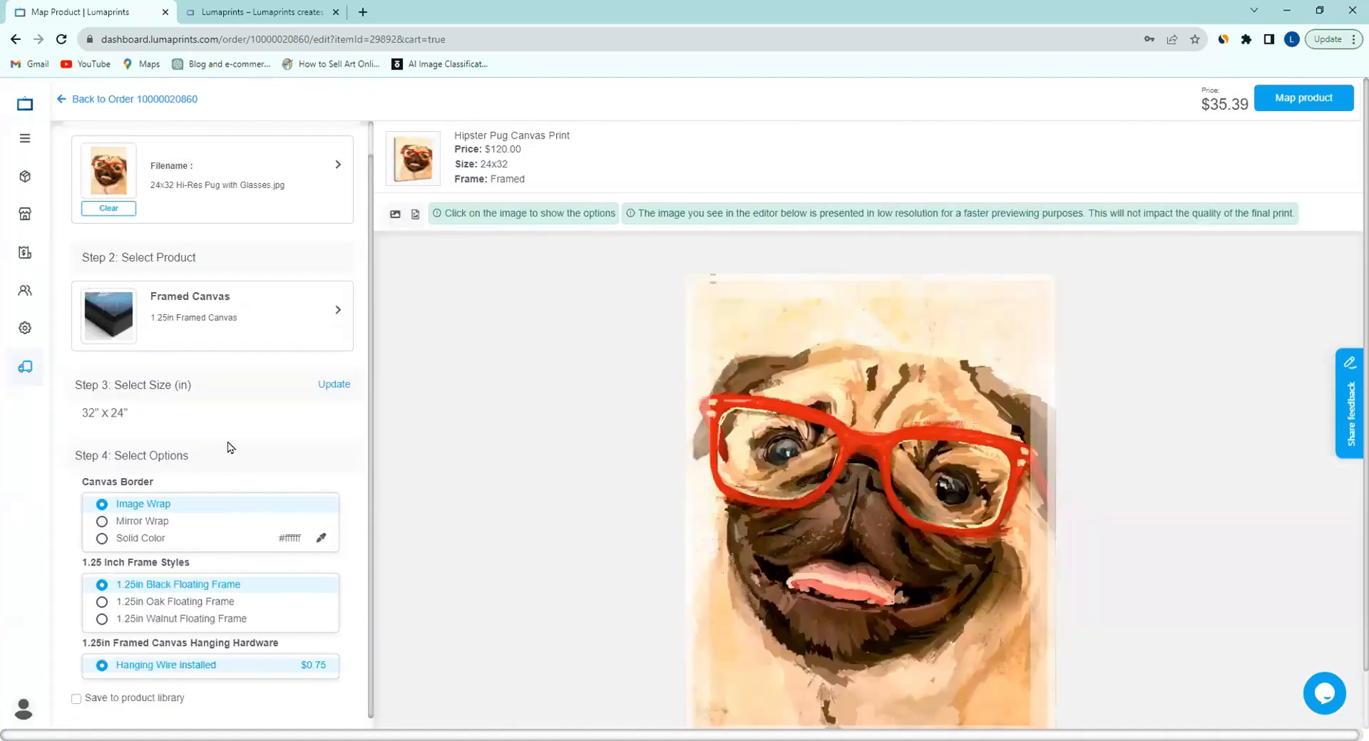
Set the canvas border to Mirror Wrap and map the configured print to the order item
{"action": "scroll", "coordinate": [227, 446], "scroll_direction": "down", "scroll_amount": 1}
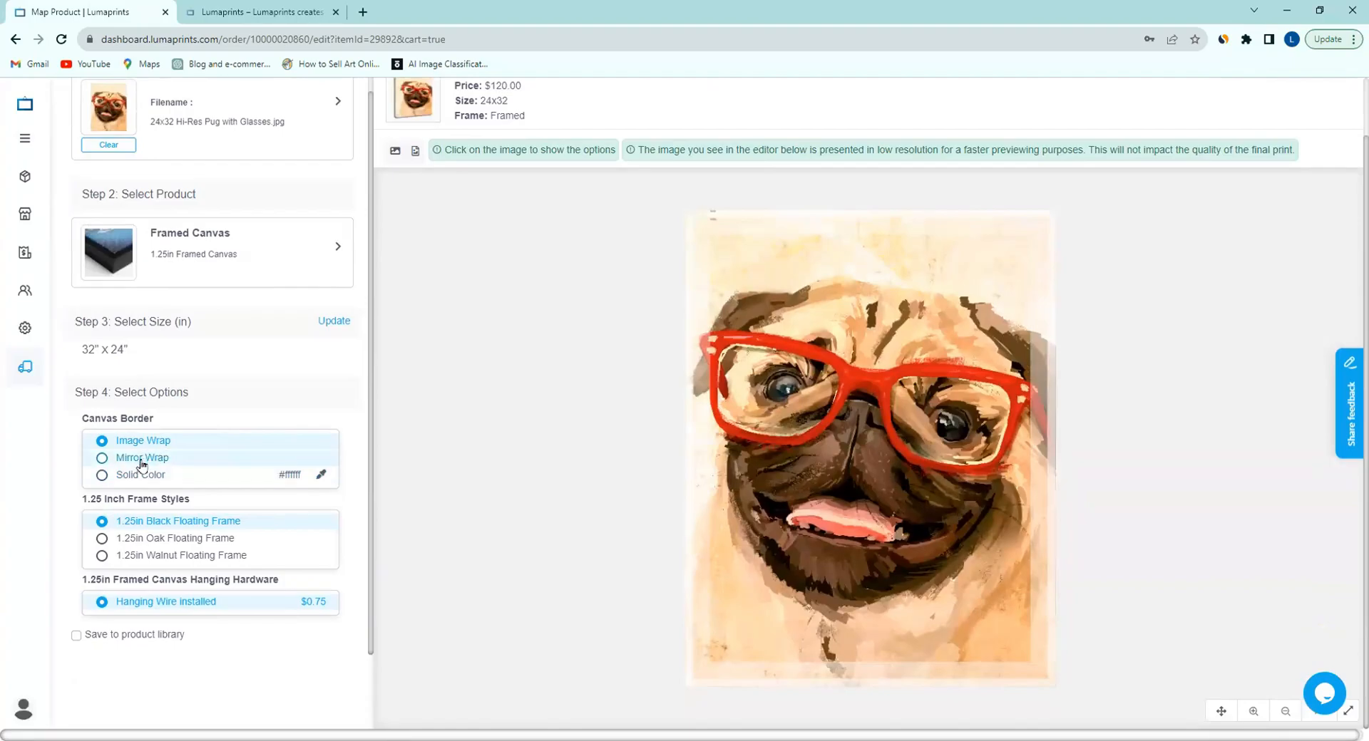
{"action": "left_click", "coordinate": [113, 459]}
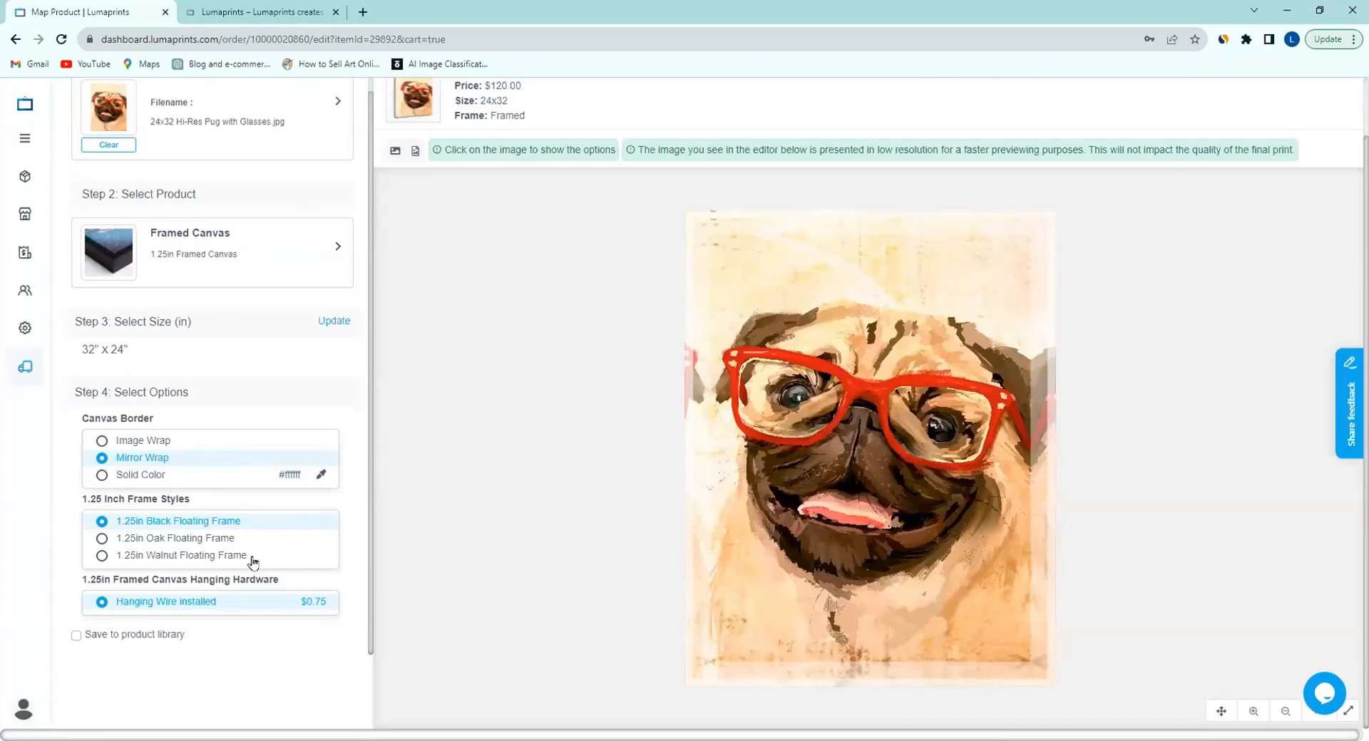
{"action": "scroll", "coordinate": [765, 563], "scroll_direction": "up", "scroll_amount": 4}
{"action": "scroll", "coordinate": [961, 509], "scroll_direction": "down", "scroll_amount": 3}
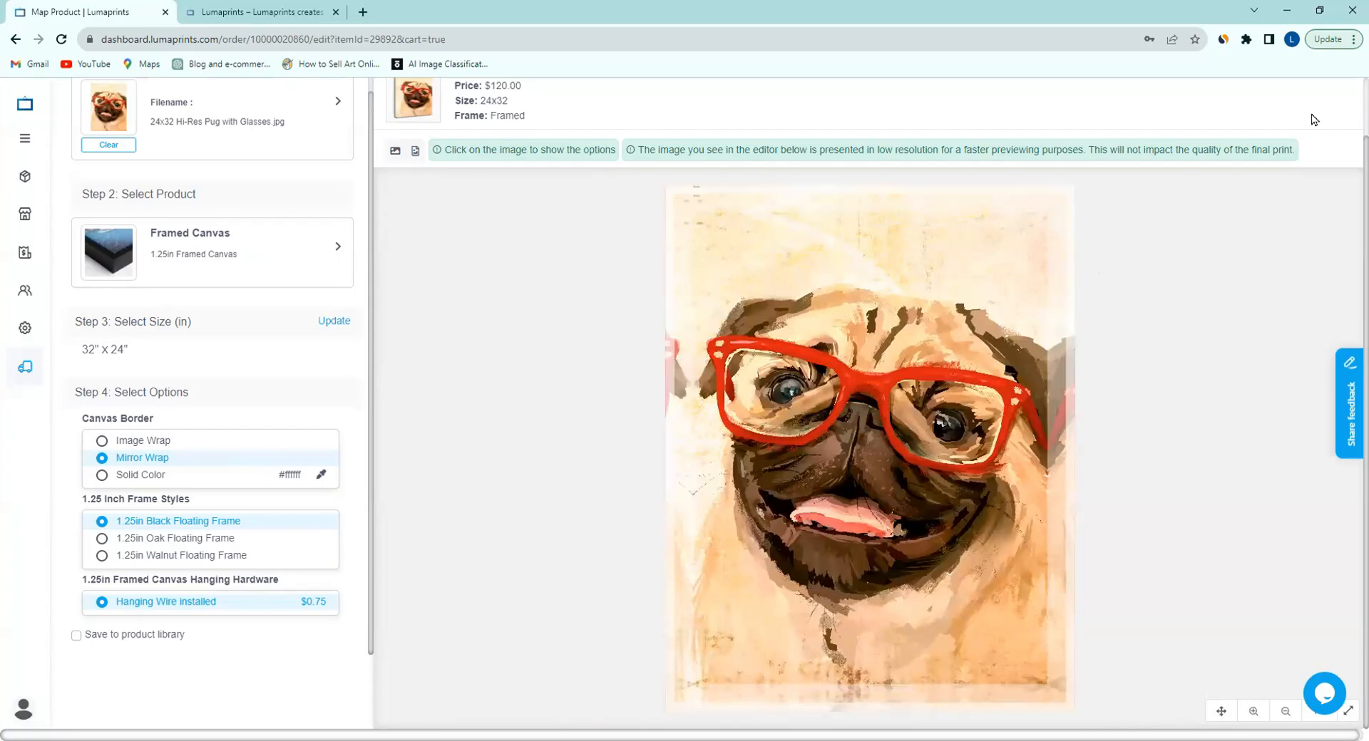
{"action": "scroll", "coordinate": [1314, 117], "scroll_direction": "up", "scroll_amount": 1}
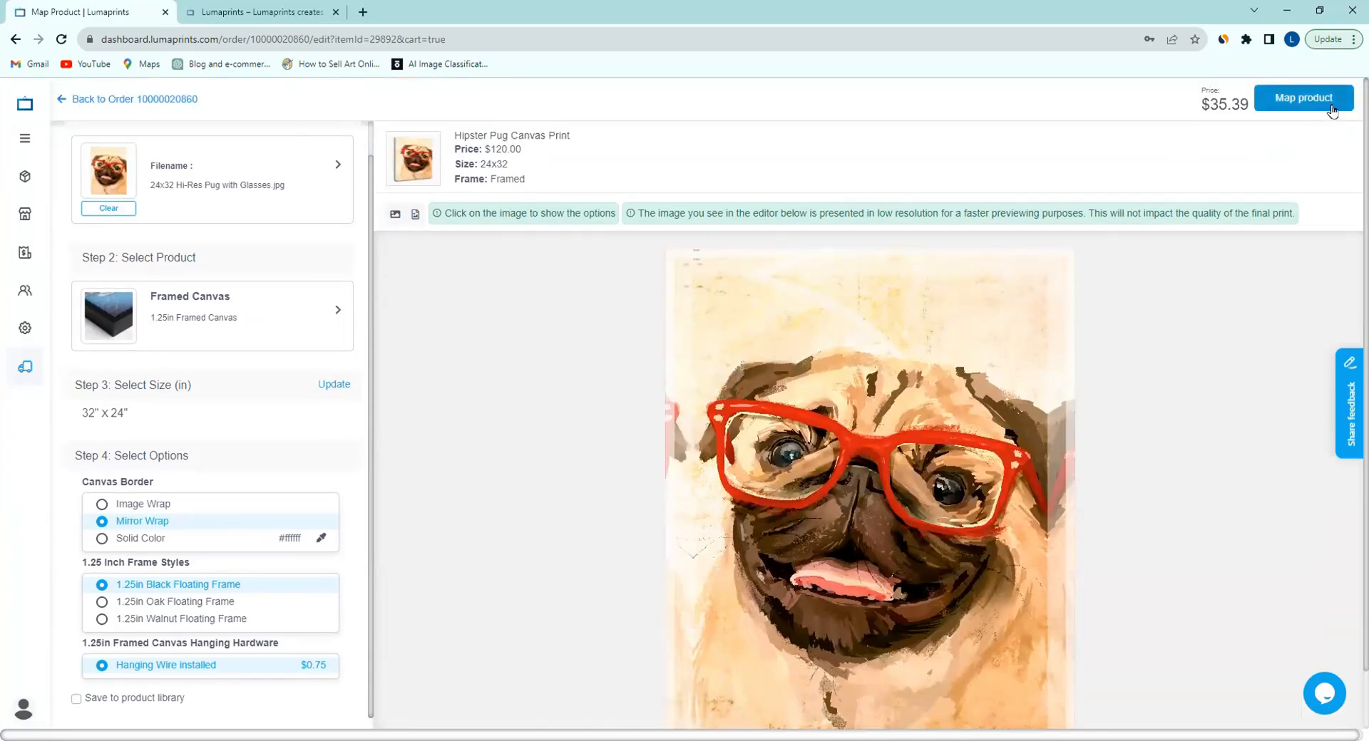
{"action": "left_click", "coordinate": [1330, 107]}
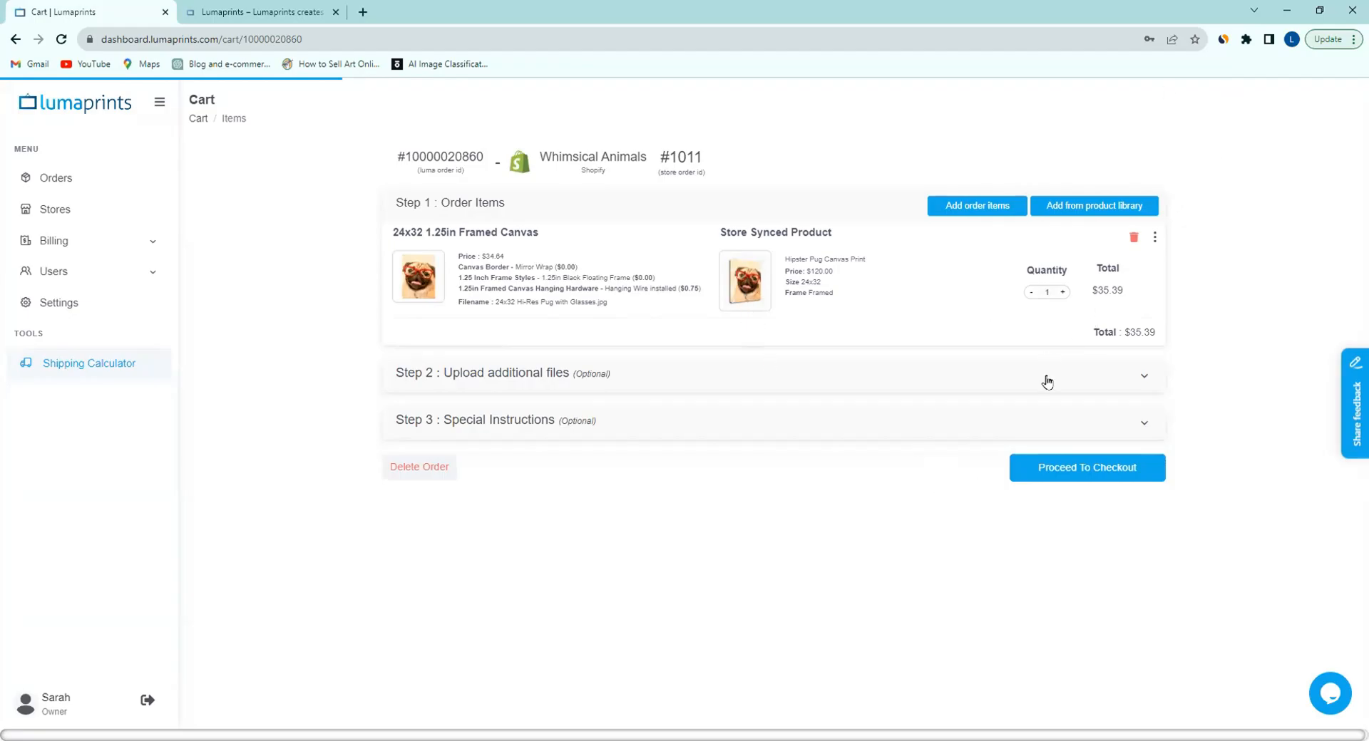
View the optional additional files and special instructions sections without adding anything, and proceed to checkout
{"action": "left_click", "coordinate": [668, 376]}
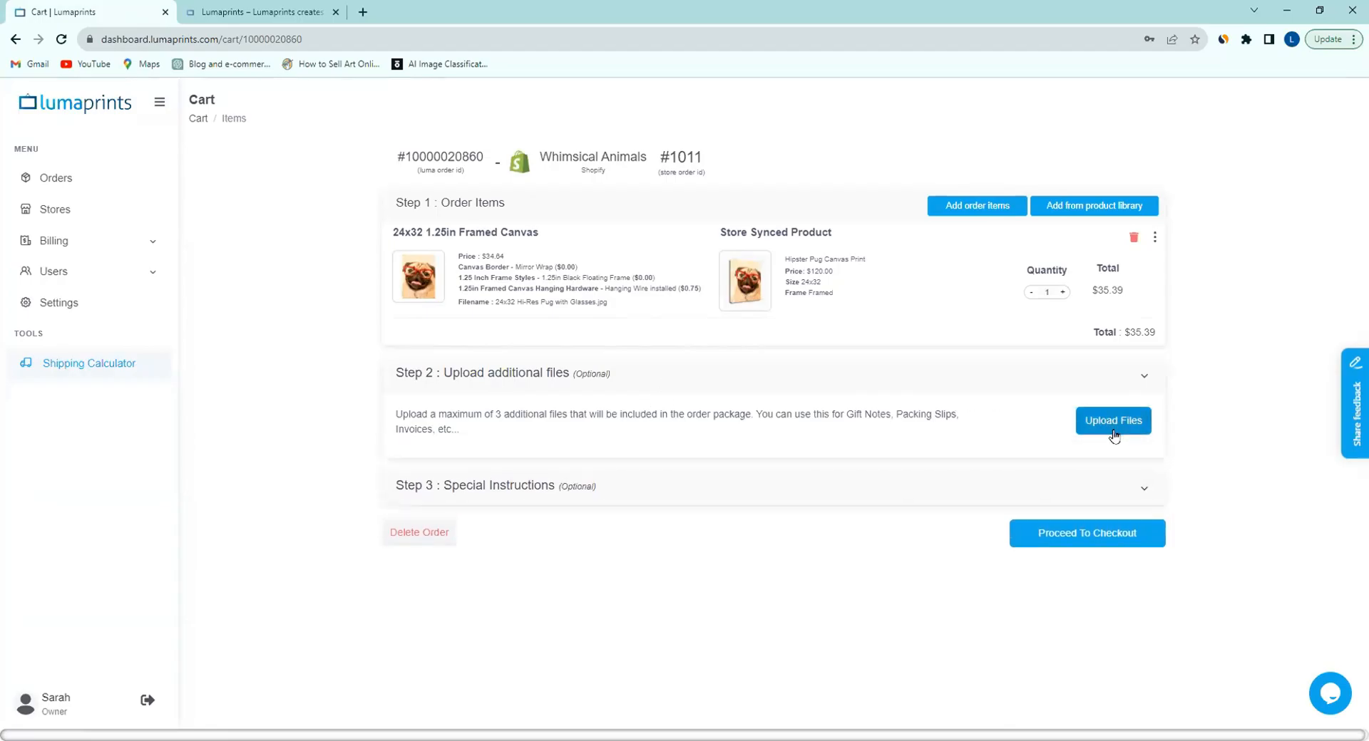
{"action": "left_click", "coordinate": [631, 493]}
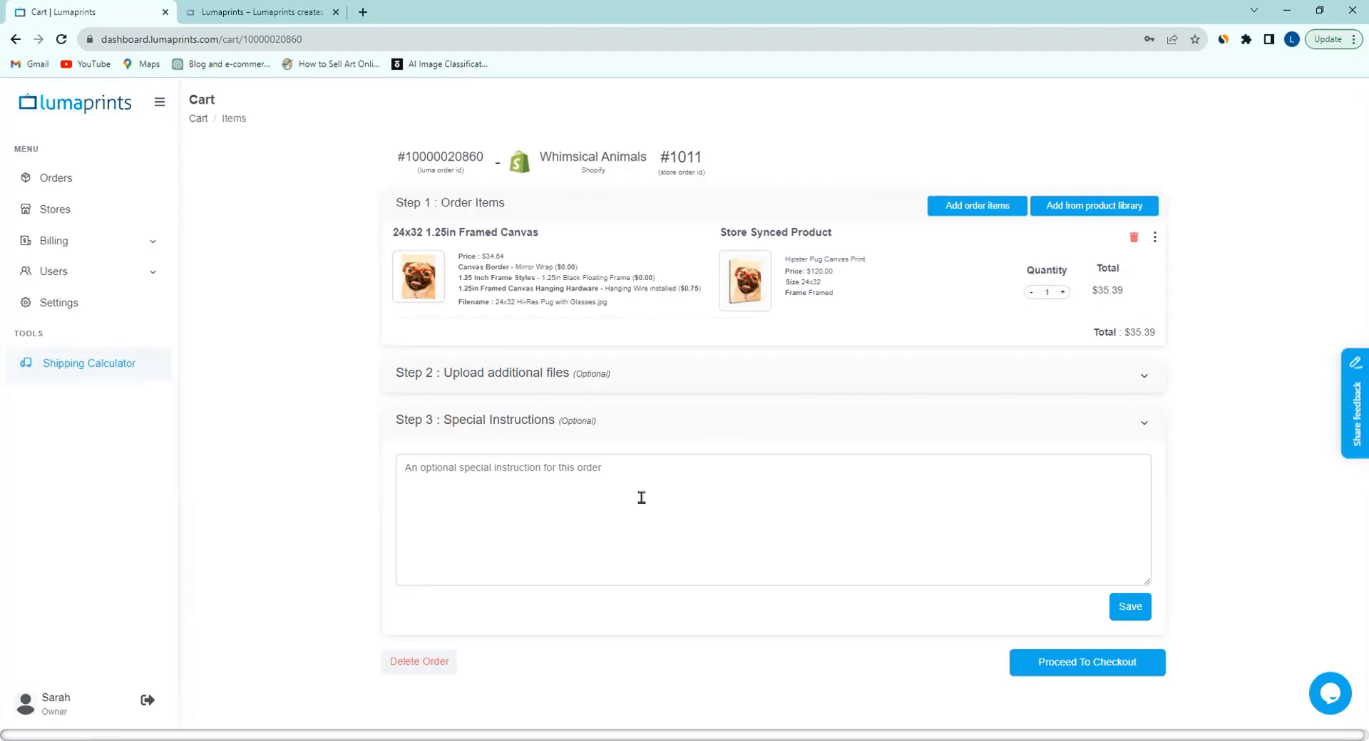
{"action": "left_click", "coordinate": [622, 485]}
{"action": "left_click", "coordinate": [1077, 665]}
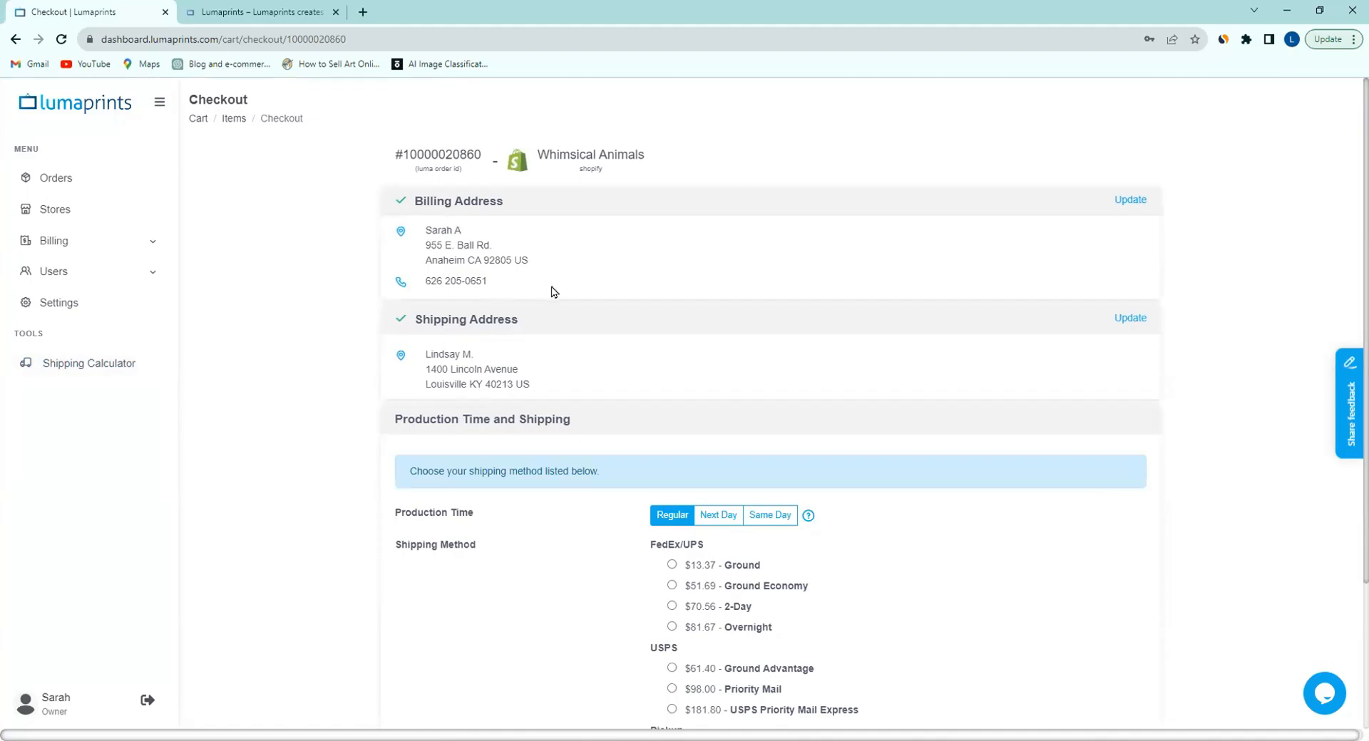
Choose FedEx/UPS Ground as the order's shipping method
{"action": "scroll", "coordinate": [733, 357], "scroll_direction": "down", "scroll_amount": 3}
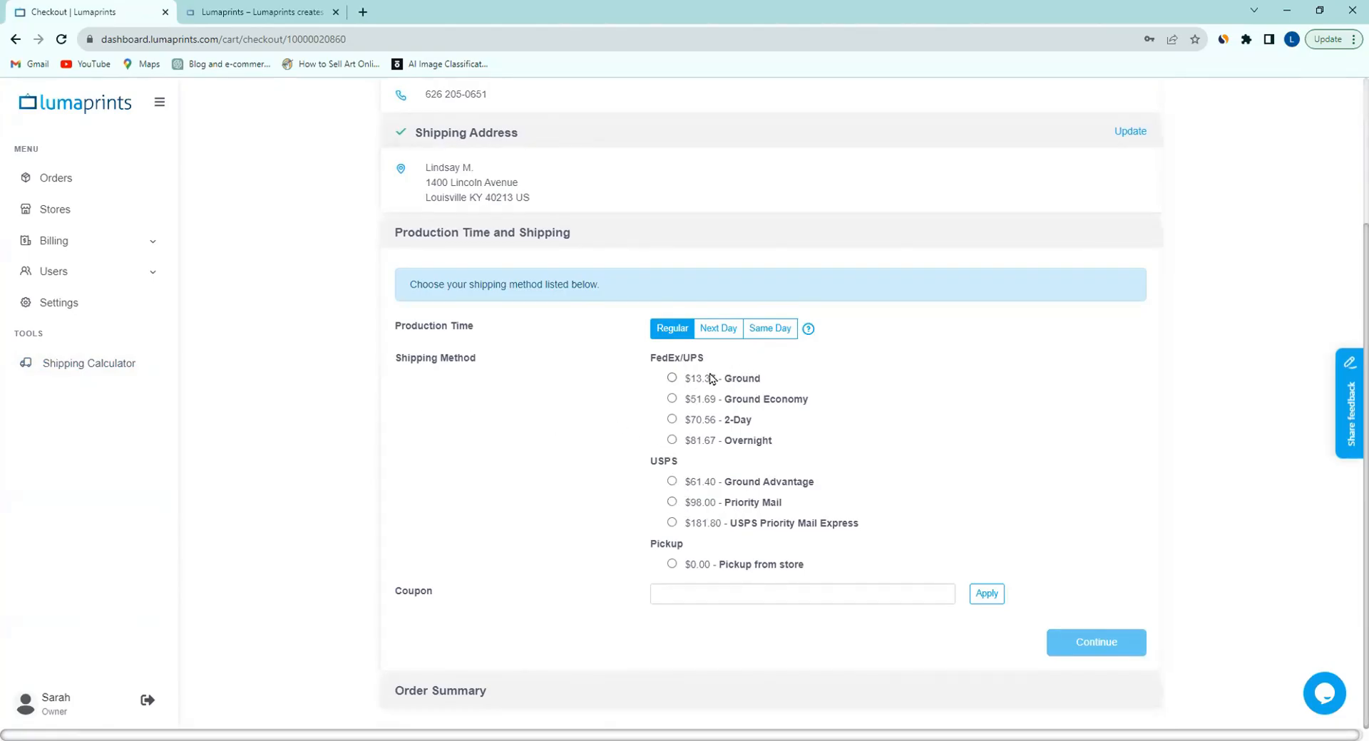
{"action": "left_click", "coordinate": [687, 382]}
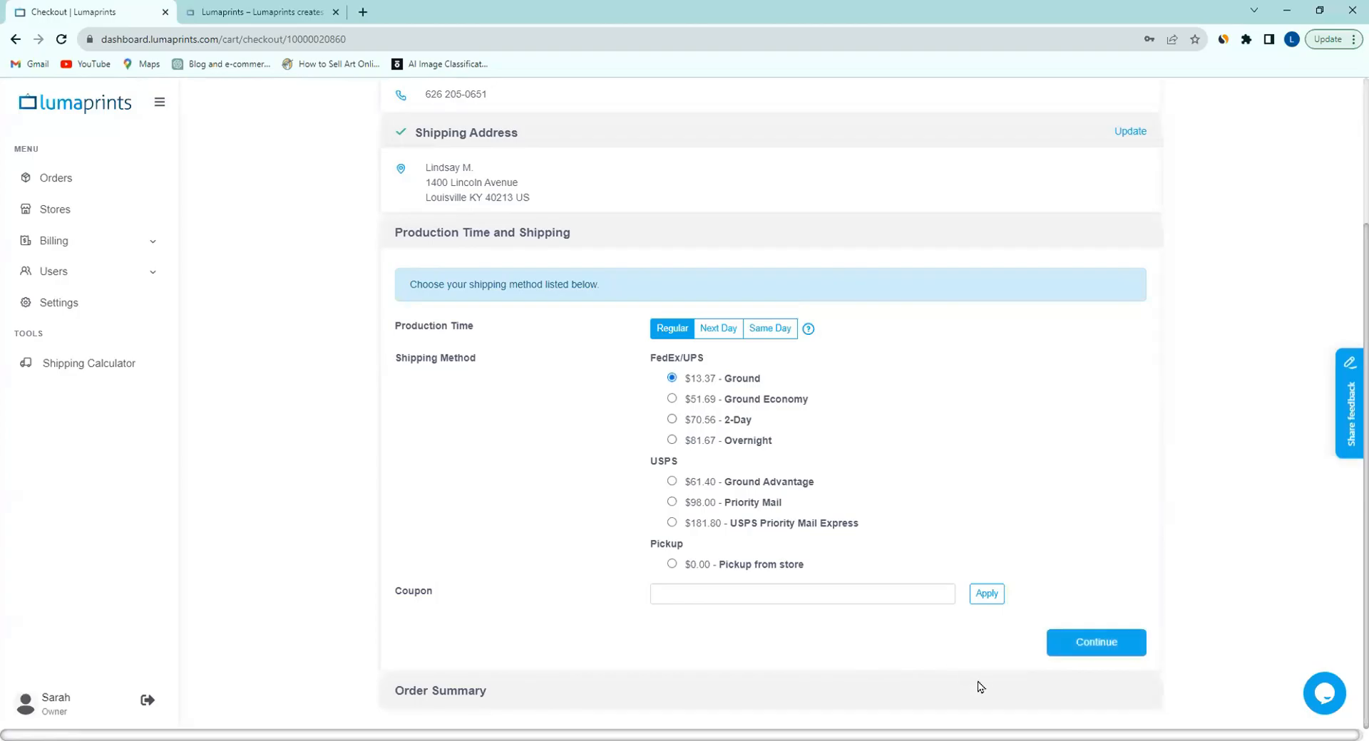
{"action": "scroll", "coordinate": [691, 585], "scroll_direction": "up", "scroll_amount": 1}
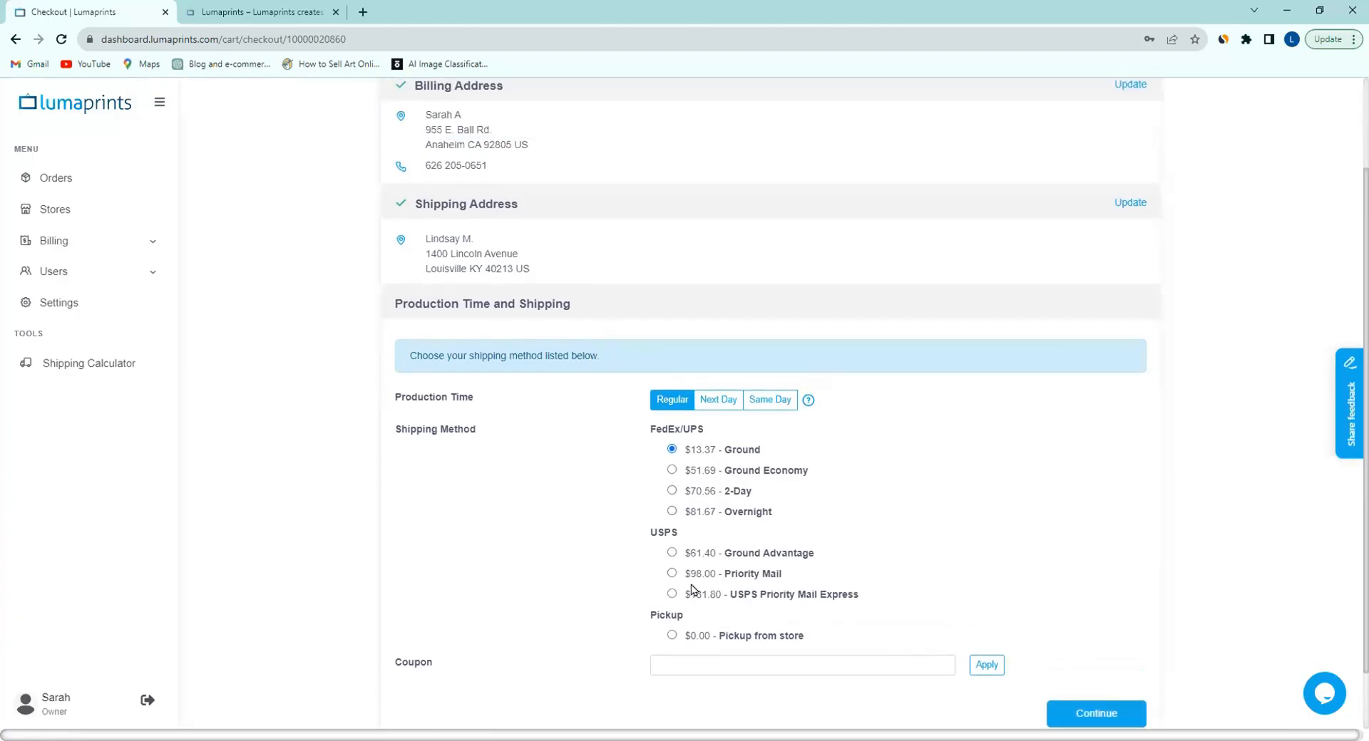
{"action": "scroll", "coordinate": [691, 589], "scroll_direction": "down", "scroll_amount": 1}
{"action": "scroll", "coordinate": [690, 579], "scroll_direction": "up", "scroll_amount": 3}
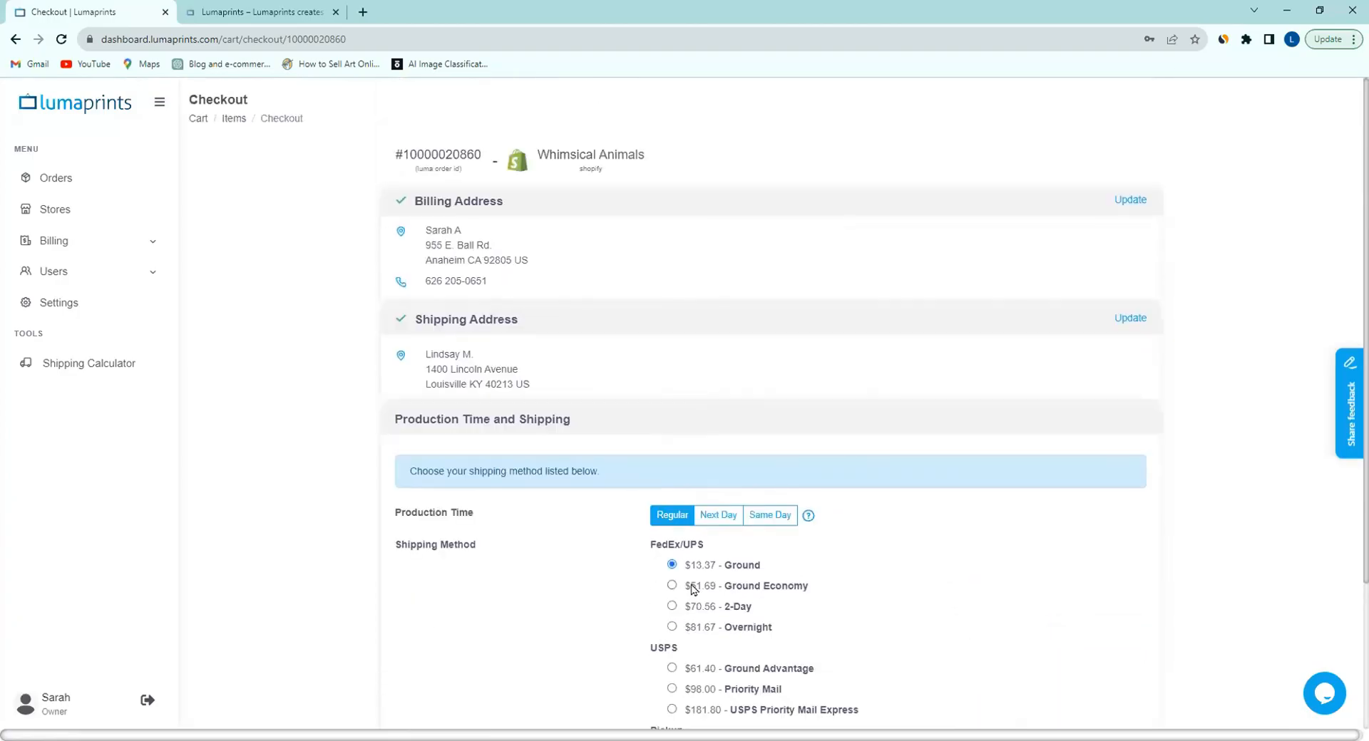
{"action": "scroll", "coordinate": [688, 583], "scroll_direction": "down", "scroll_amount": 3}
{"action": "scroll", "coordinate": [687, 585], "scroll_direction": "up", "scroll_amount": 3}
{"action": "scroll", "coordinate": [686, 586], "scroll_direction": "down", "scroll_amount": 2}
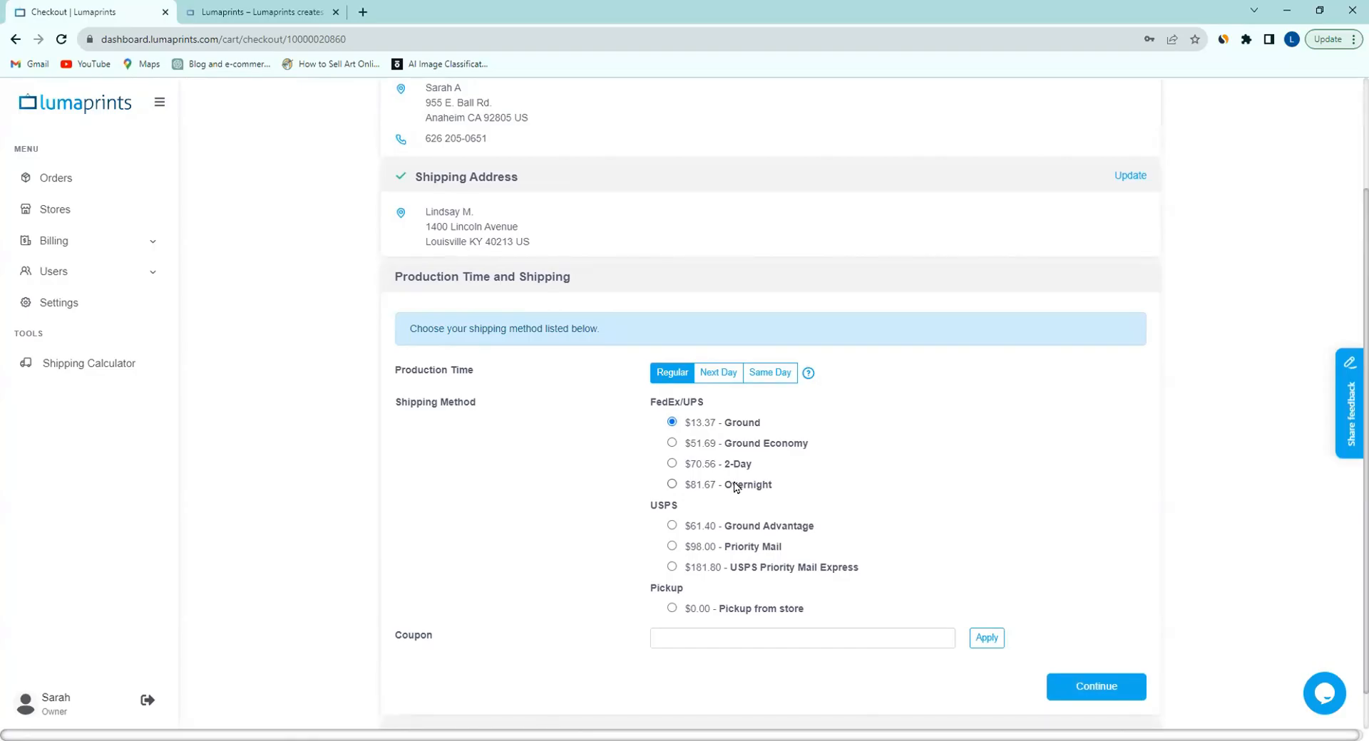
Try the Next Day and Same Day production times, check the expedited production costs, and switch back to Regular
{"action": "left_click", "coordinate": [714, 383]}
{"action": "left_click", "coordinate": [766, 375]}
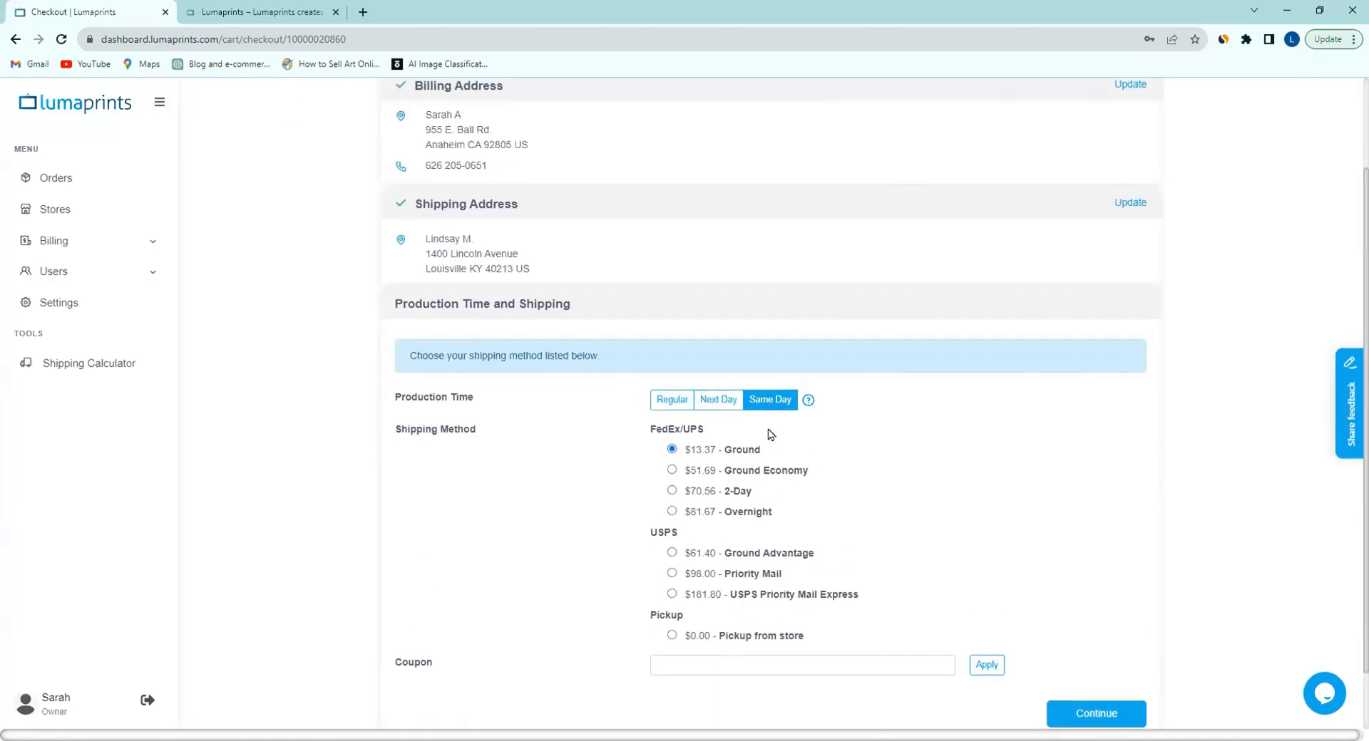
{"action": "left_click", "coordinate": [717, 400]}
{"action": "mouse_move", "coordinate": [806, 408]}
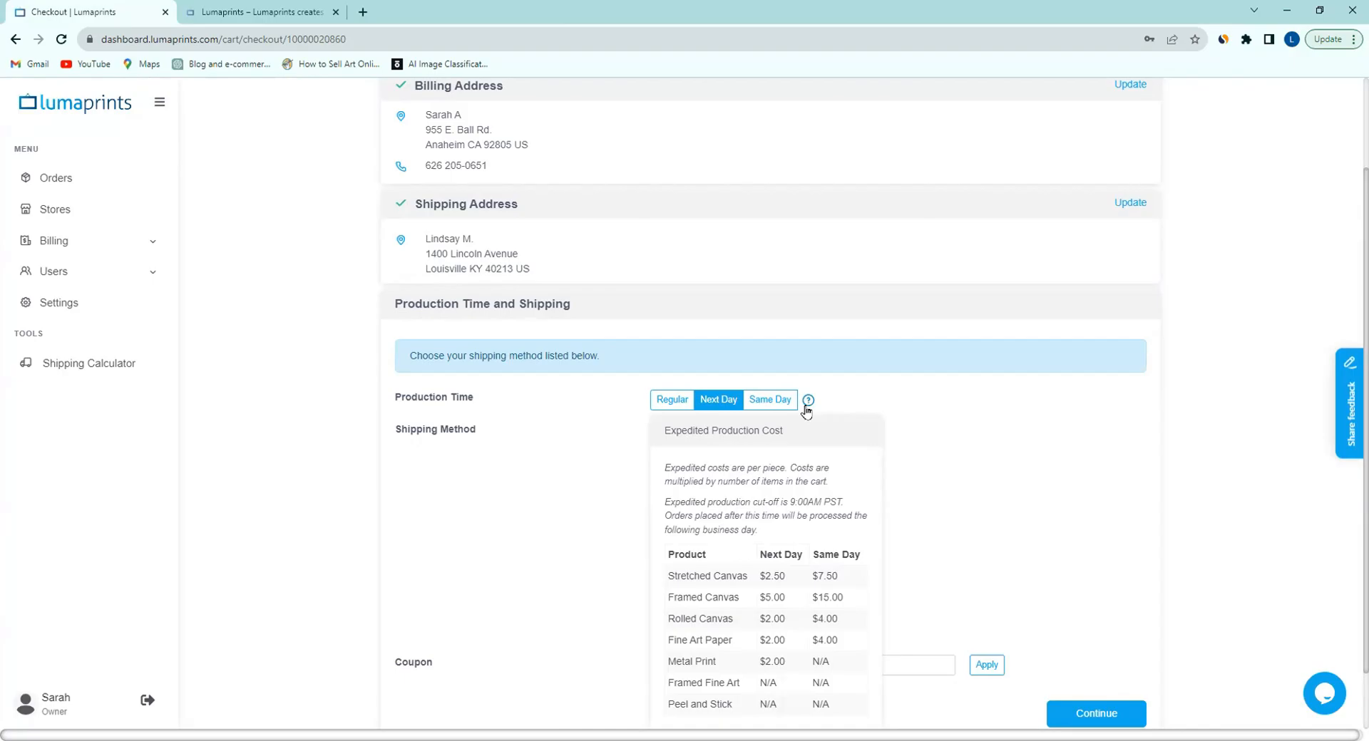
{"action": "left_click", "coordinate": [670, 400]}
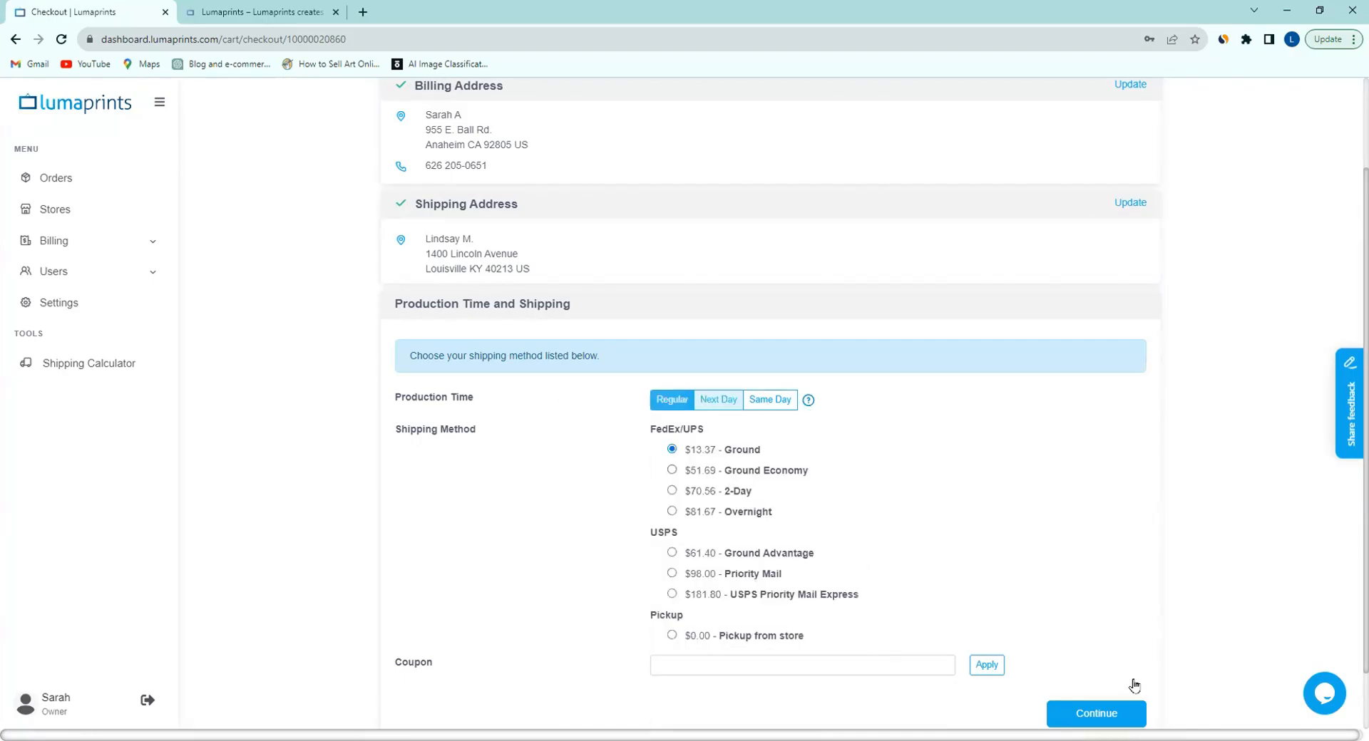
Save the production and shipping choices and submit the order, paying with the saved Mastercard
{"action": "scroll", "coordinate": [713, 420], "scroll_direction": "down", "scroll_amount": 1}
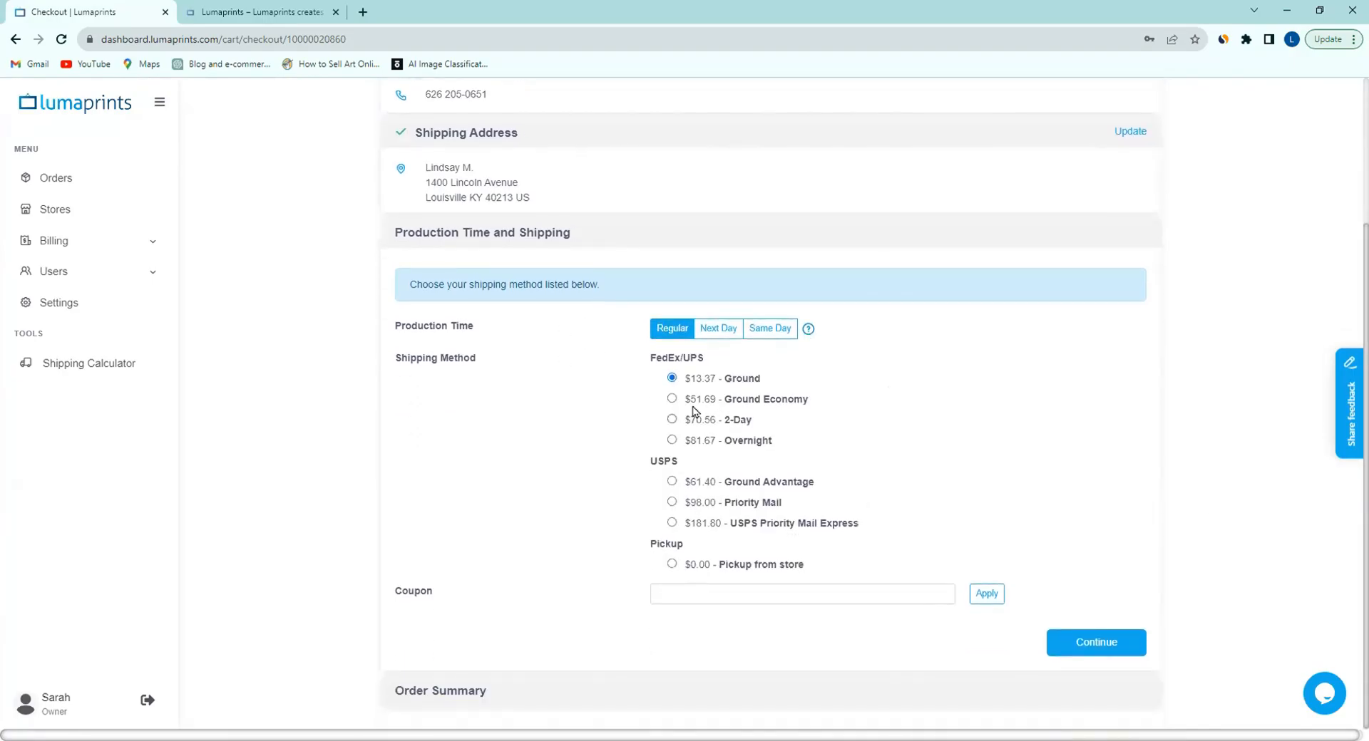
{"action": "left_click", "coordinate": [1096, 642]}
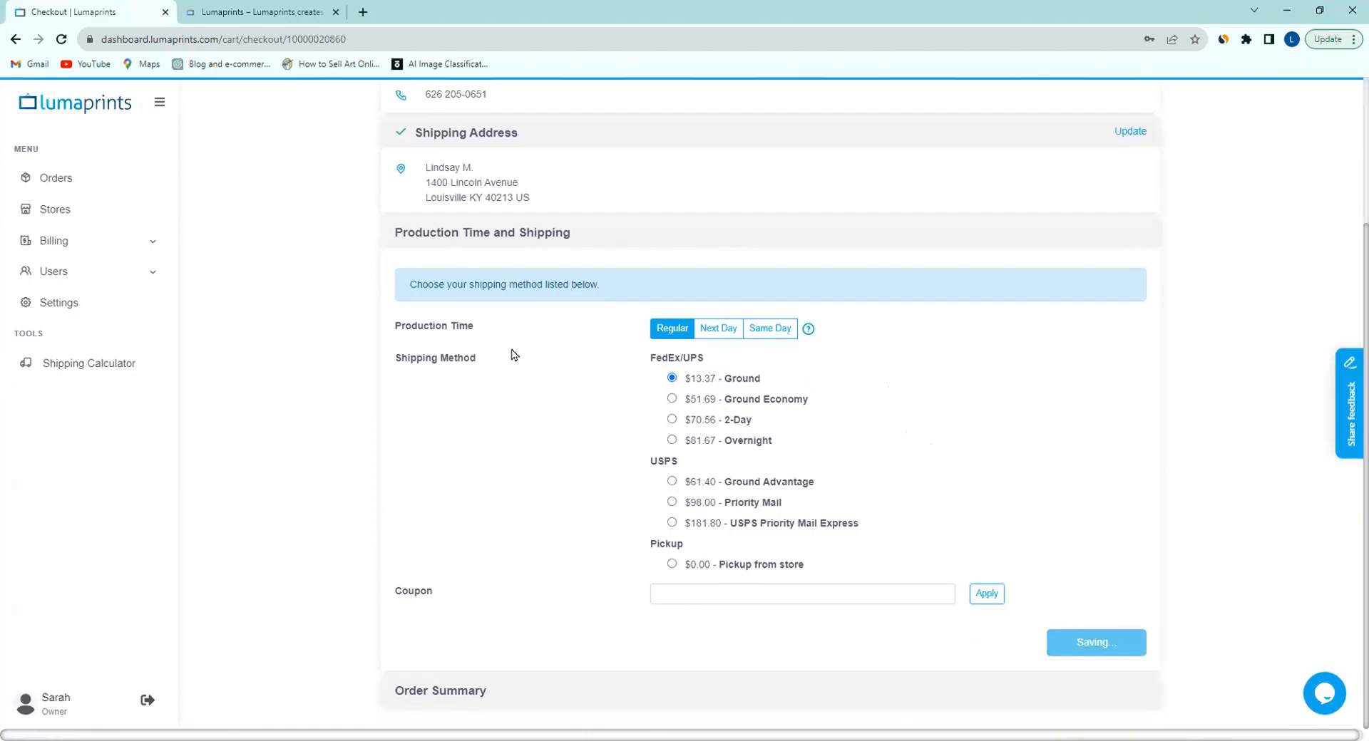
{"action": "scroll", "coordinate": [553, 462], "scroll_direction": "down", "scroll_amount": 2}
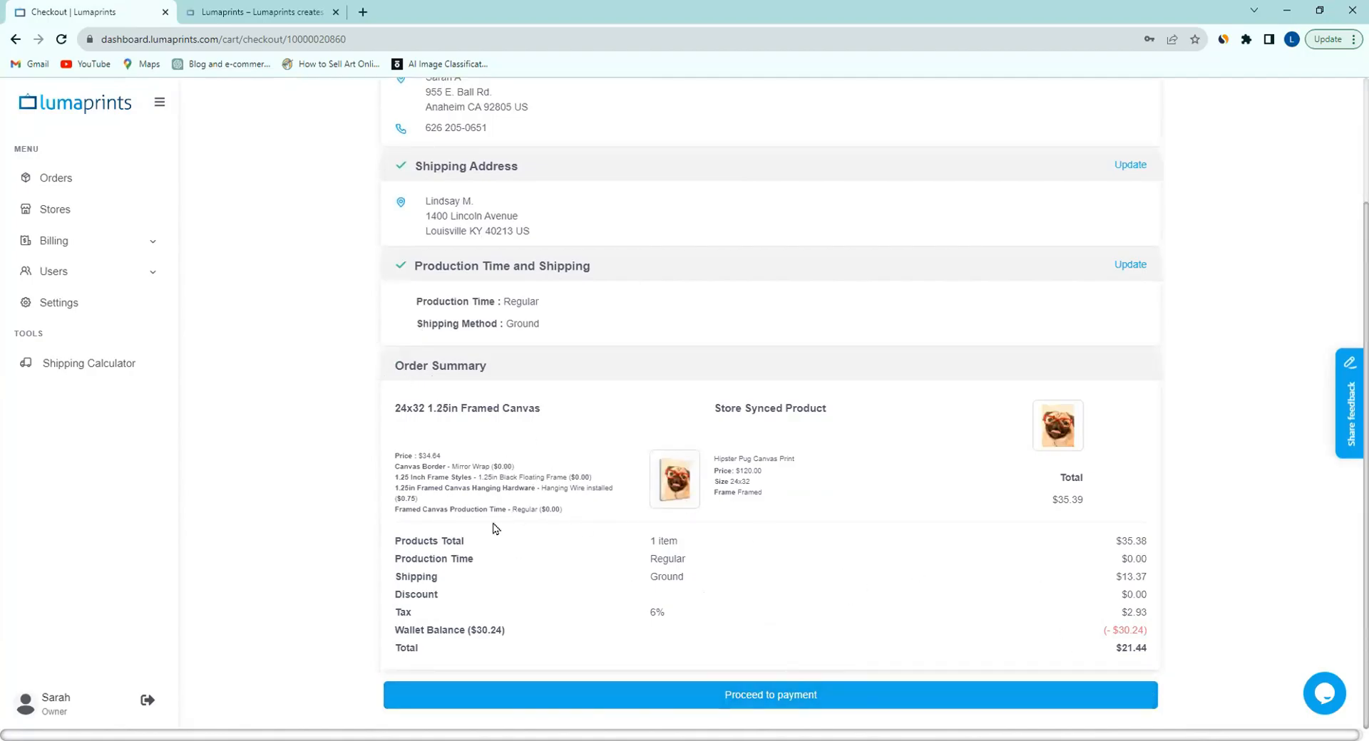
{"action": "left_click", "coordinate": [775, 708]}
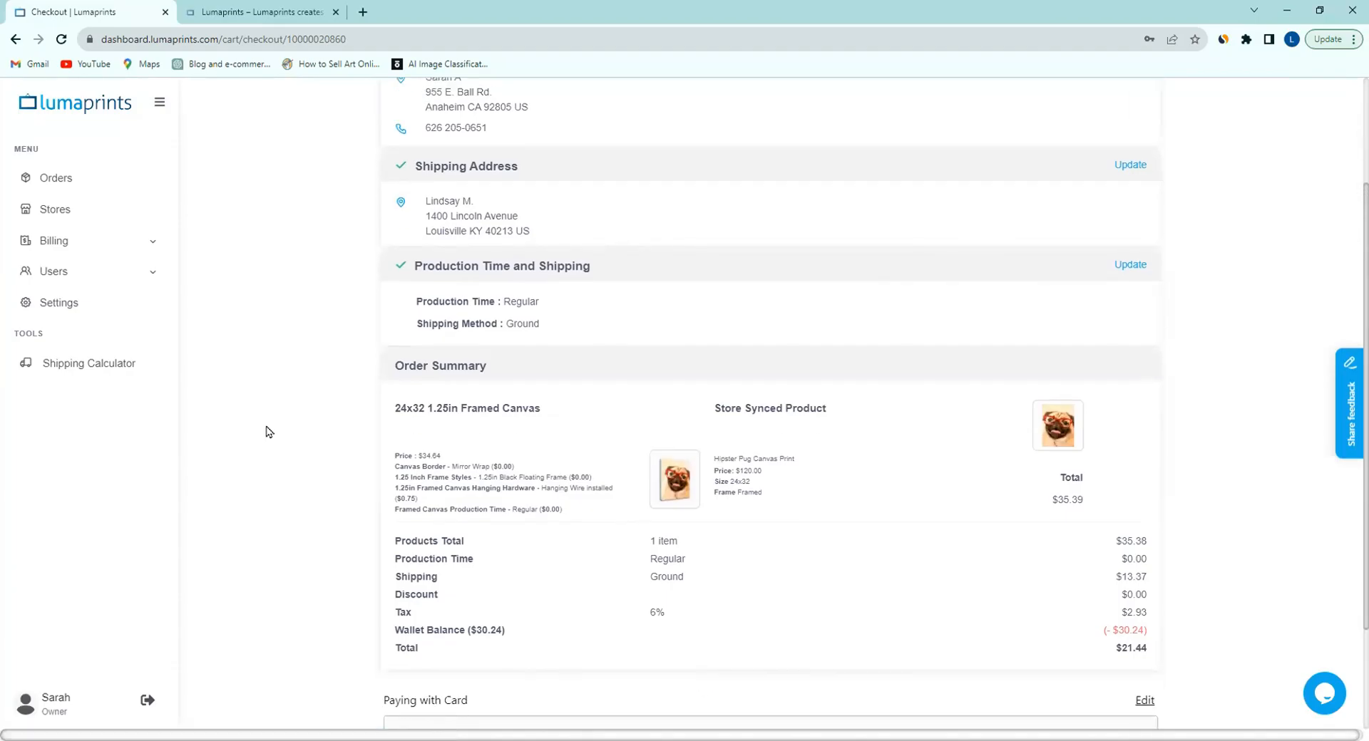
{"action": "scroll", "coordinate": [266, 432], "scroll_direction": "down", "scroll_amount": 2}
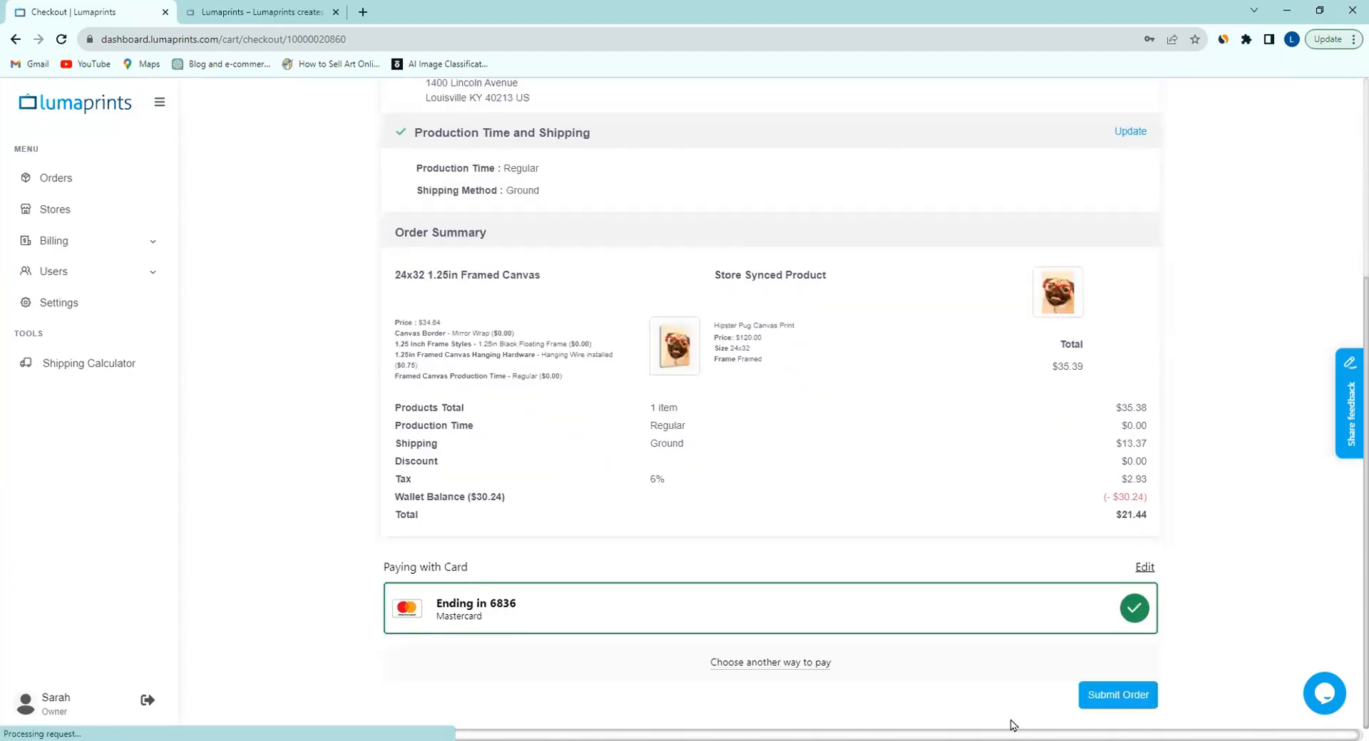
{"action": "left_click", "coordinate": [1133, 702]}
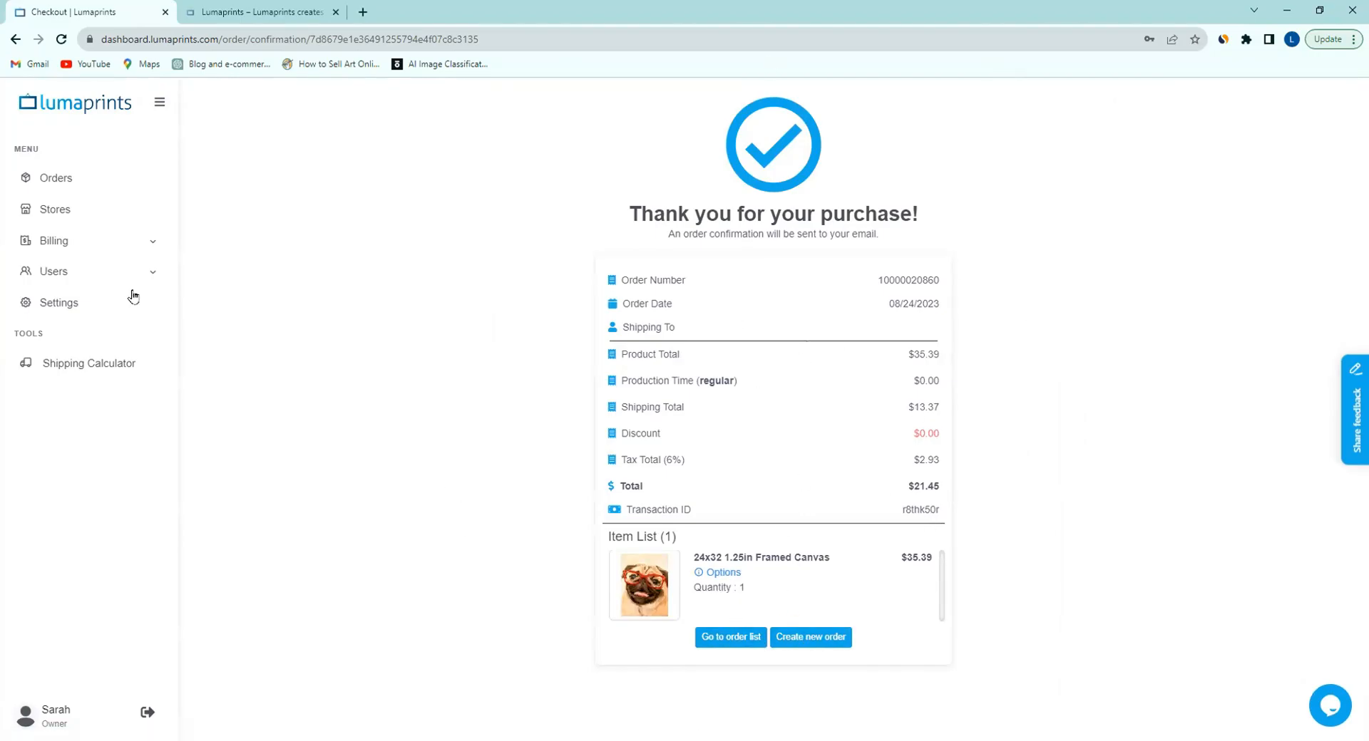
Return to the order list and open the submitted Whimsical Animals order to view its details
{"action": "left_click", "coordinate": [64, 182]}
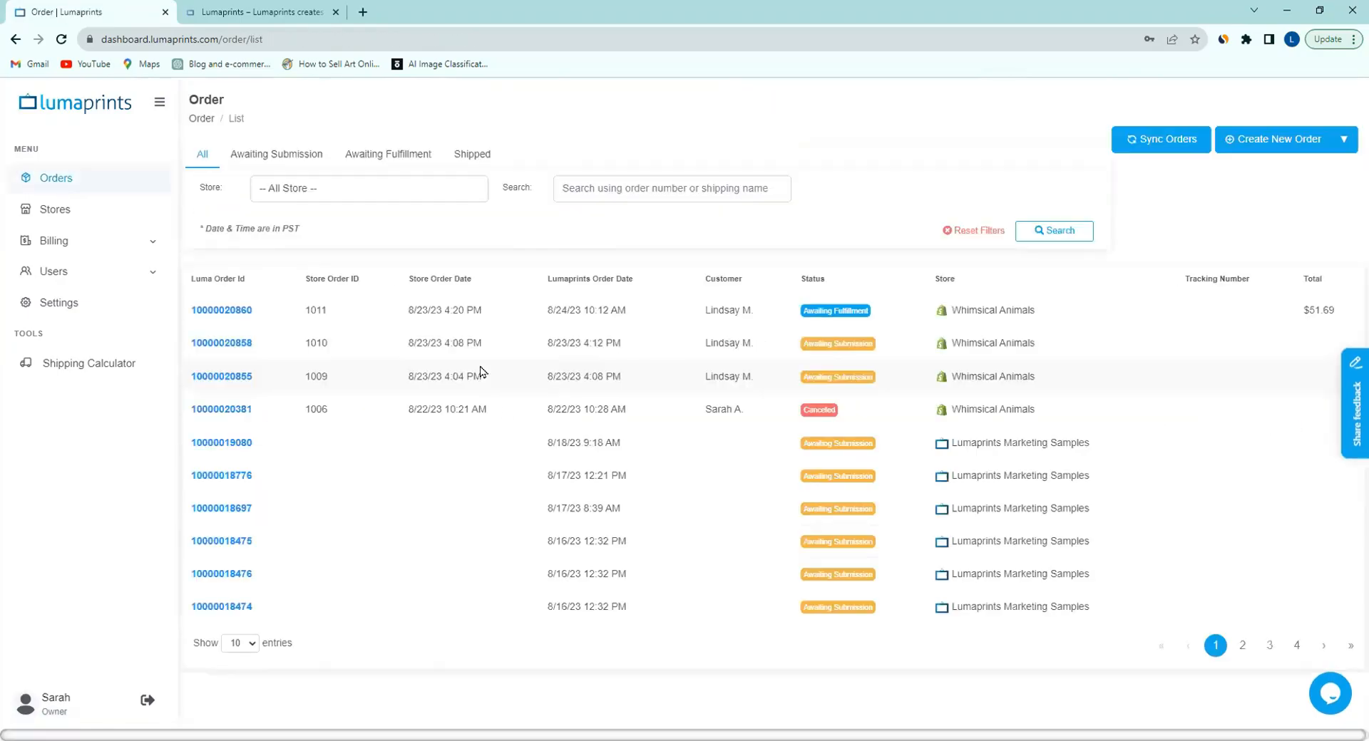
{"action": "left_click", "coordinate": [225, 311]}
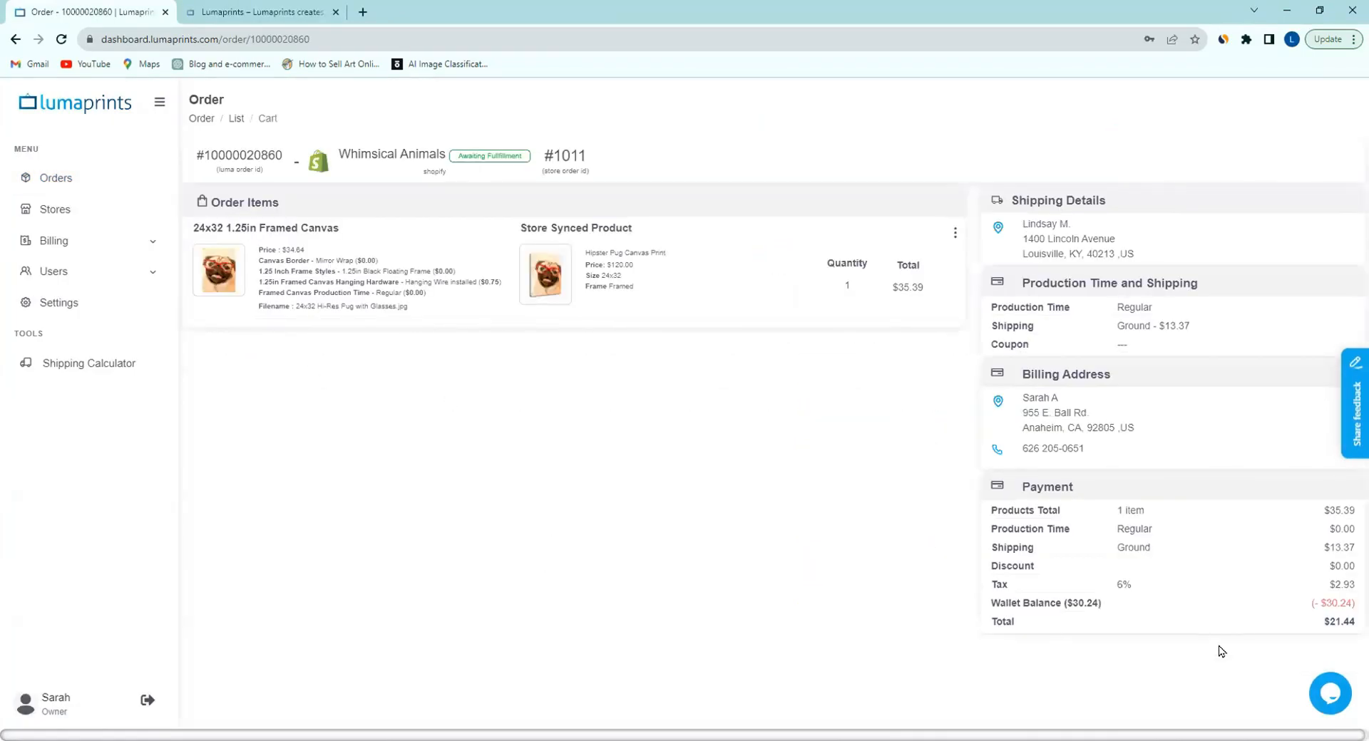
Open the Whimsical Animals order for the Hipster Cat Canvas Print and start mapping it with the library image 24x32 Hi-Res Hipster Cat.jpg
{"action": "left_click", "coordinate": [52, 186]}
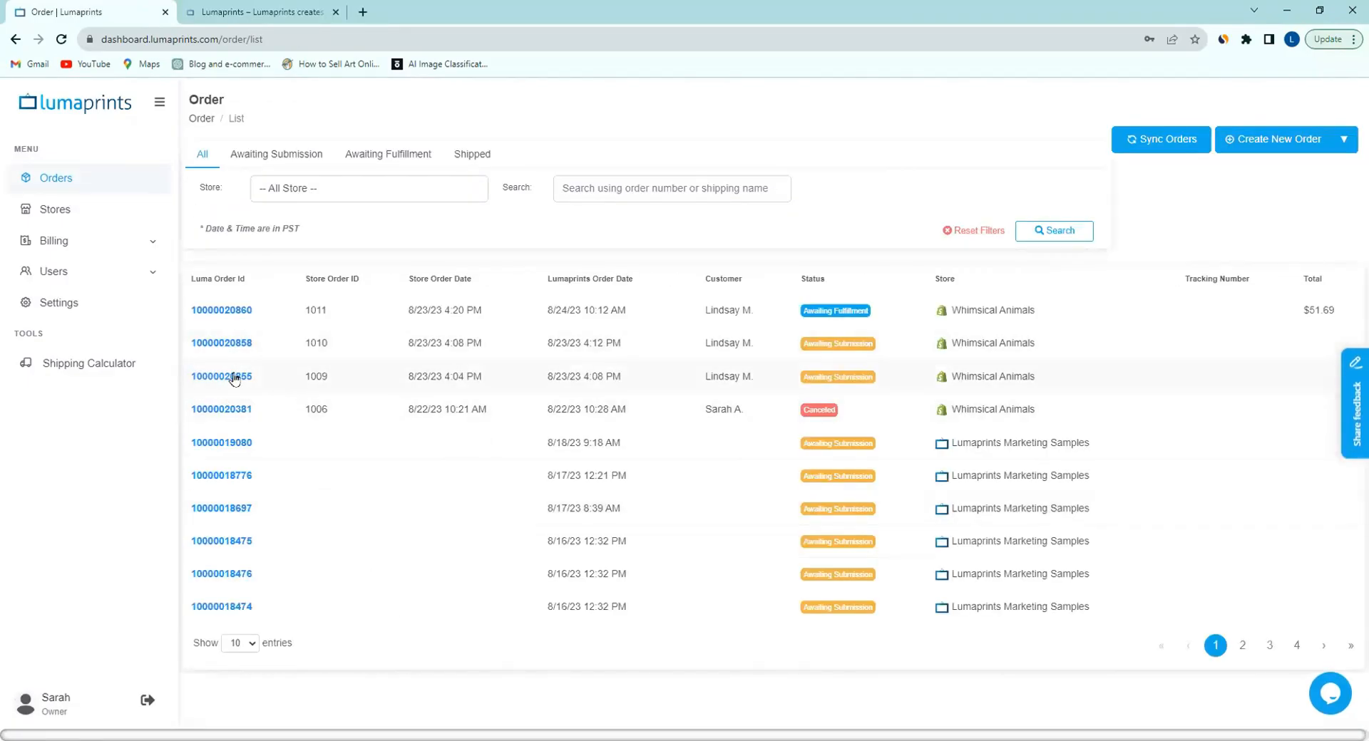
{"action": "left_click", "coordinate": [221, 343]}
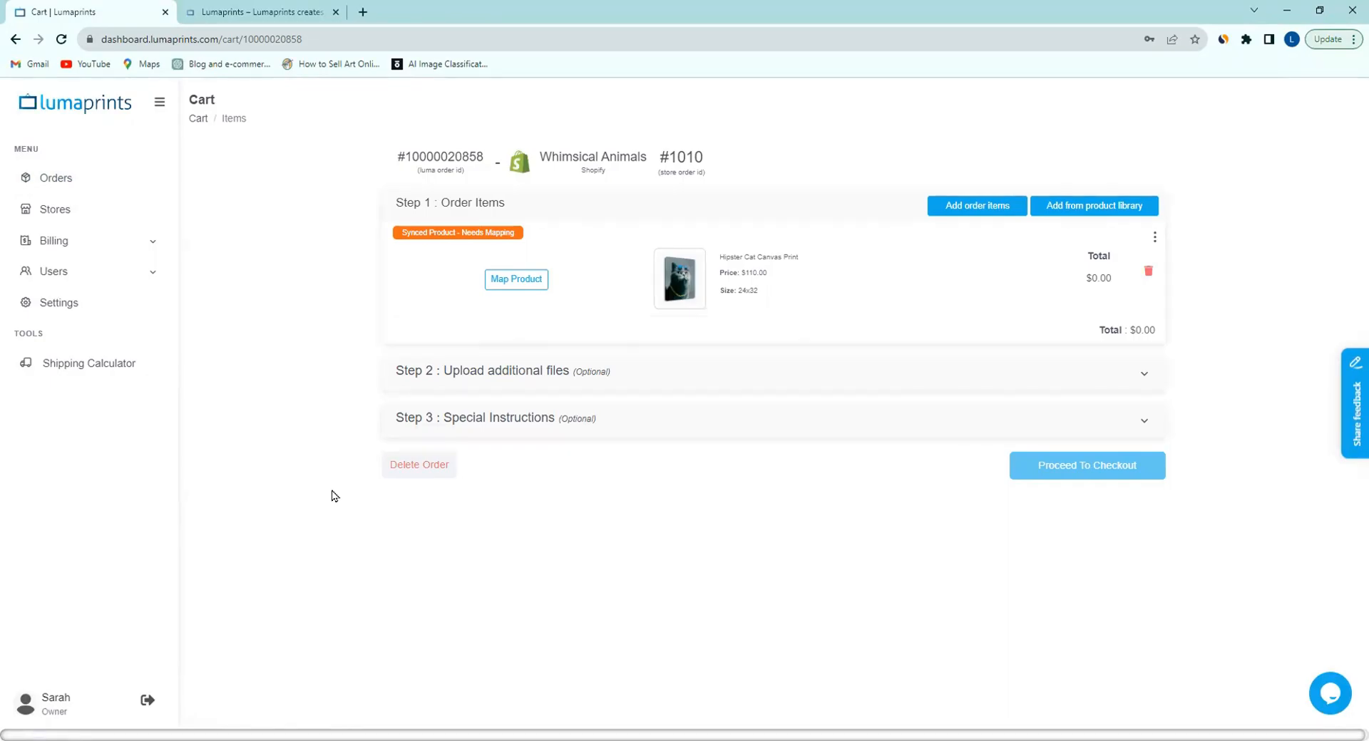
{"action": "left_click", "coordinate": [510, 279]}
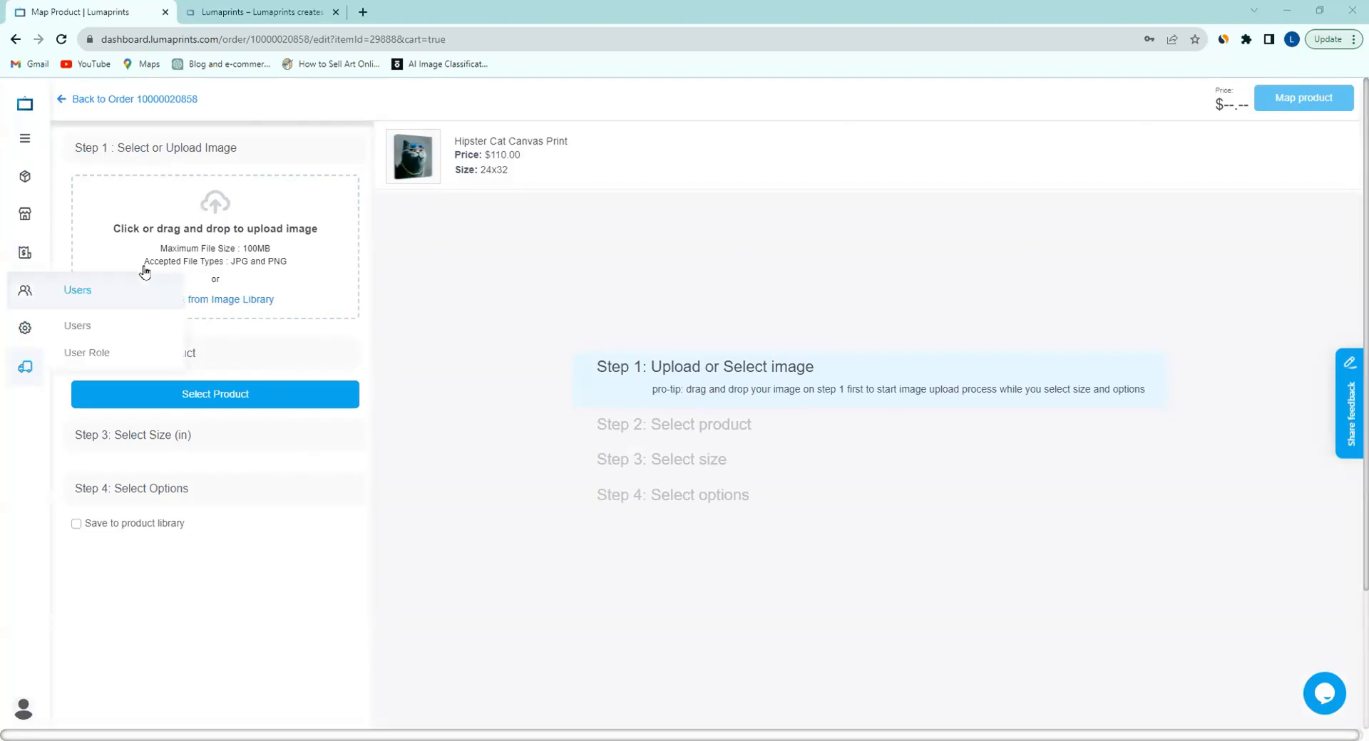
{"action": "left_click", "coordinate": [211, 300]}
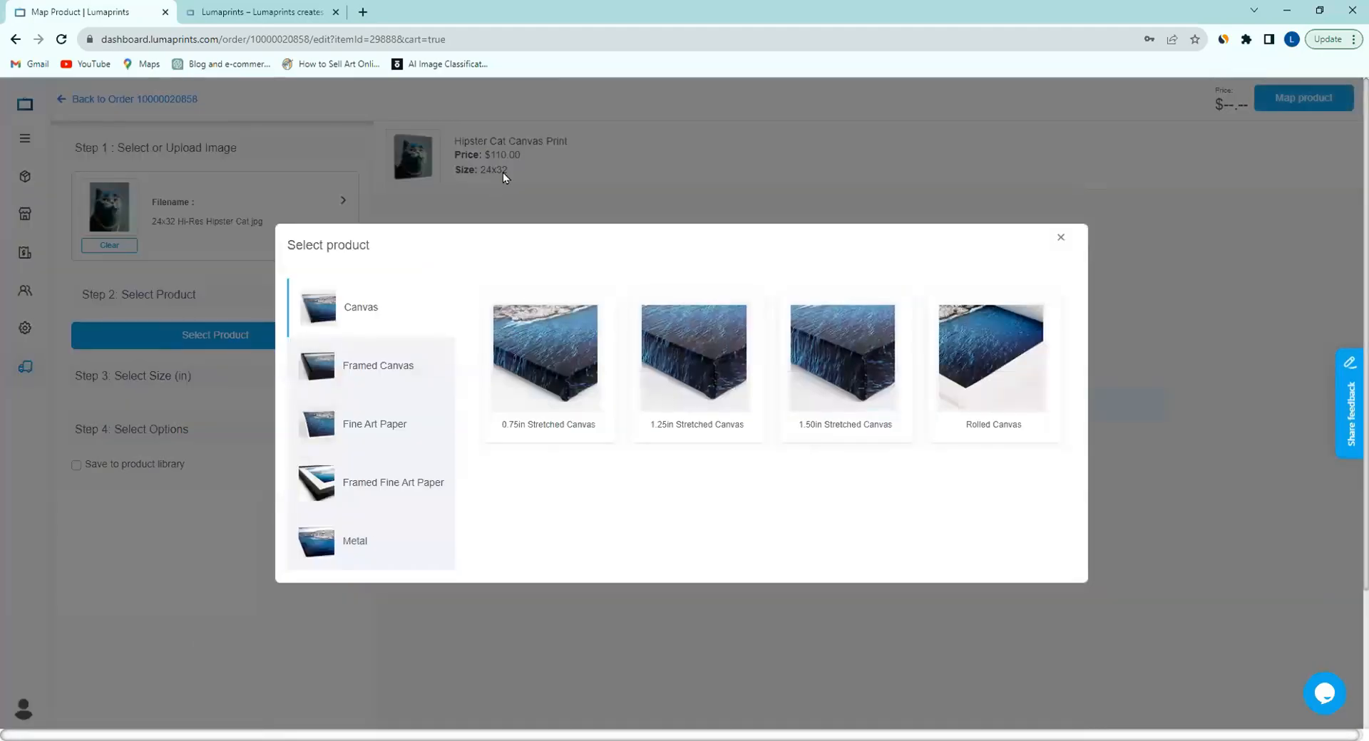
Configure the cat print as a 1.25in Stretched Canvas, size 24x32, with a Mirror Wrap border, and map the product
{"action": "left_click", "coordinate": [716, 389]}
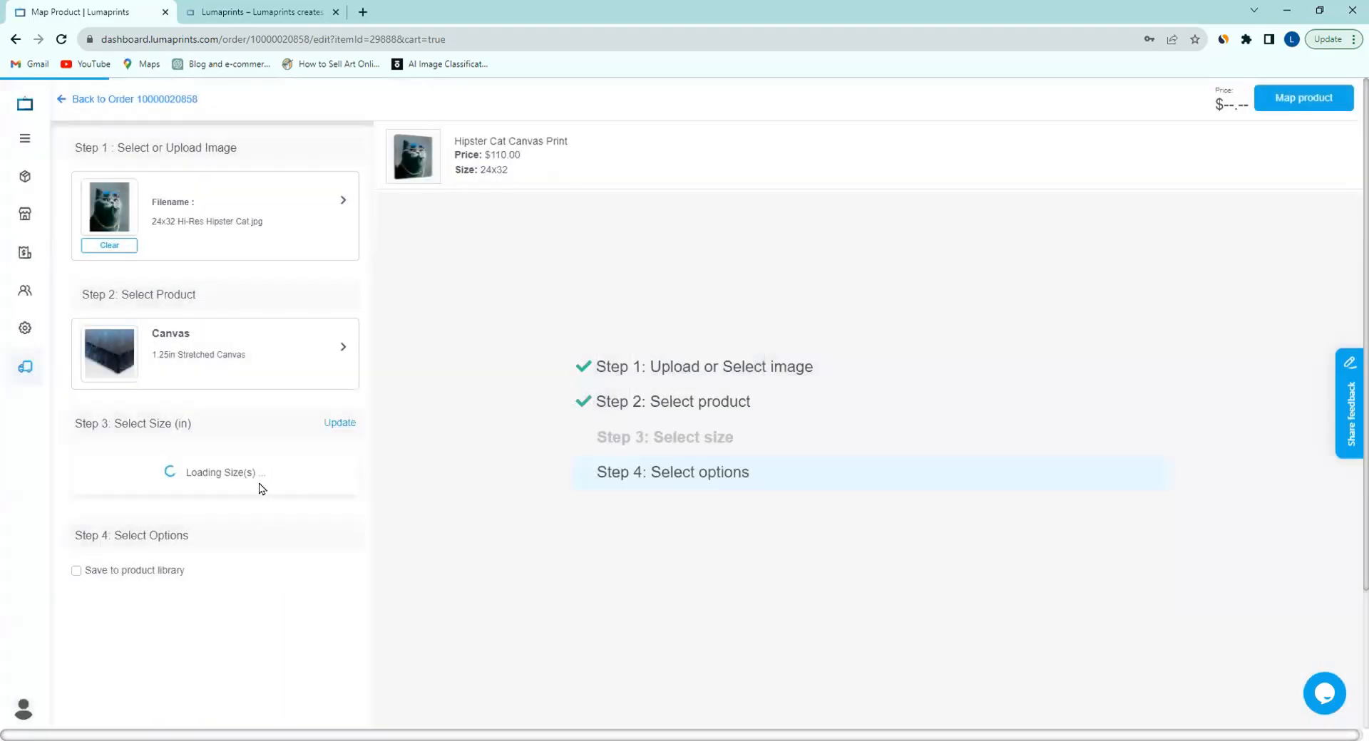
{"action": "scroll", "coordinate": [182, 480], "scroll_direction": "down", "scroll_amount": 3}
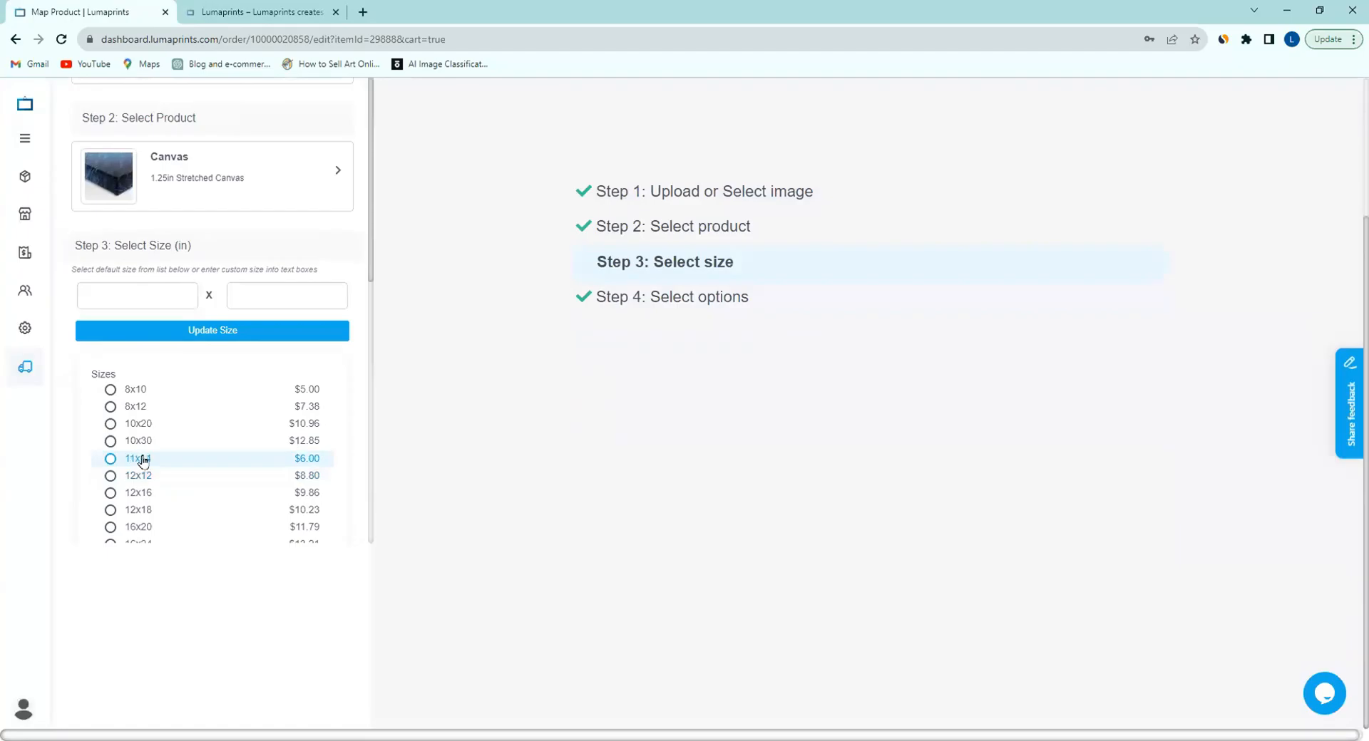
{"action": "scroll", "coordinate": [144, 459], "scroll_direction": "down", "scroll_amount": 1}
{"action": "scroll", "coordinate": [553, 211], "scroll_direction": "up", "scroll_amount": 3}
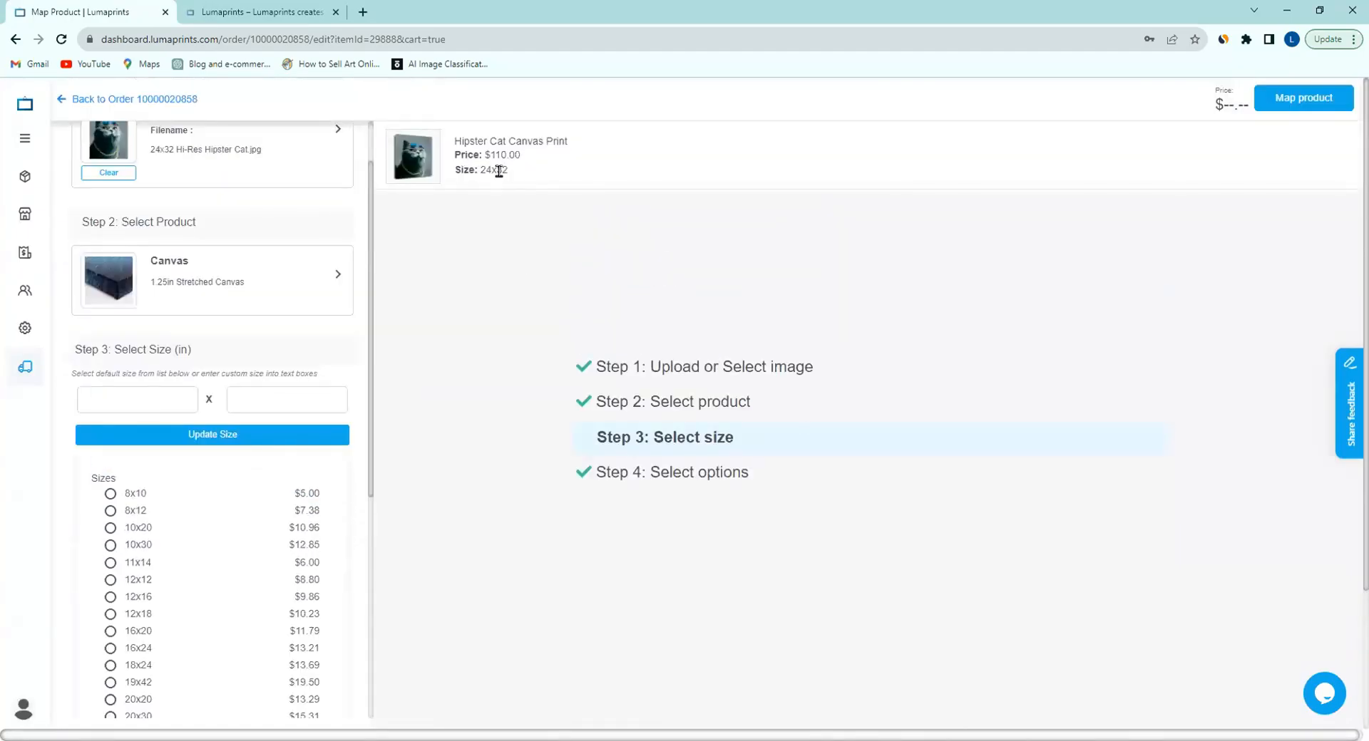
{"action": "scroll", "coordinate": [249, 530], "scroll_direction": "down", "scroll_amount": 1}
{"action": "scroll", "coordinate": [249, 531], "scroll_direction": "down", "scroll_amount": 3}
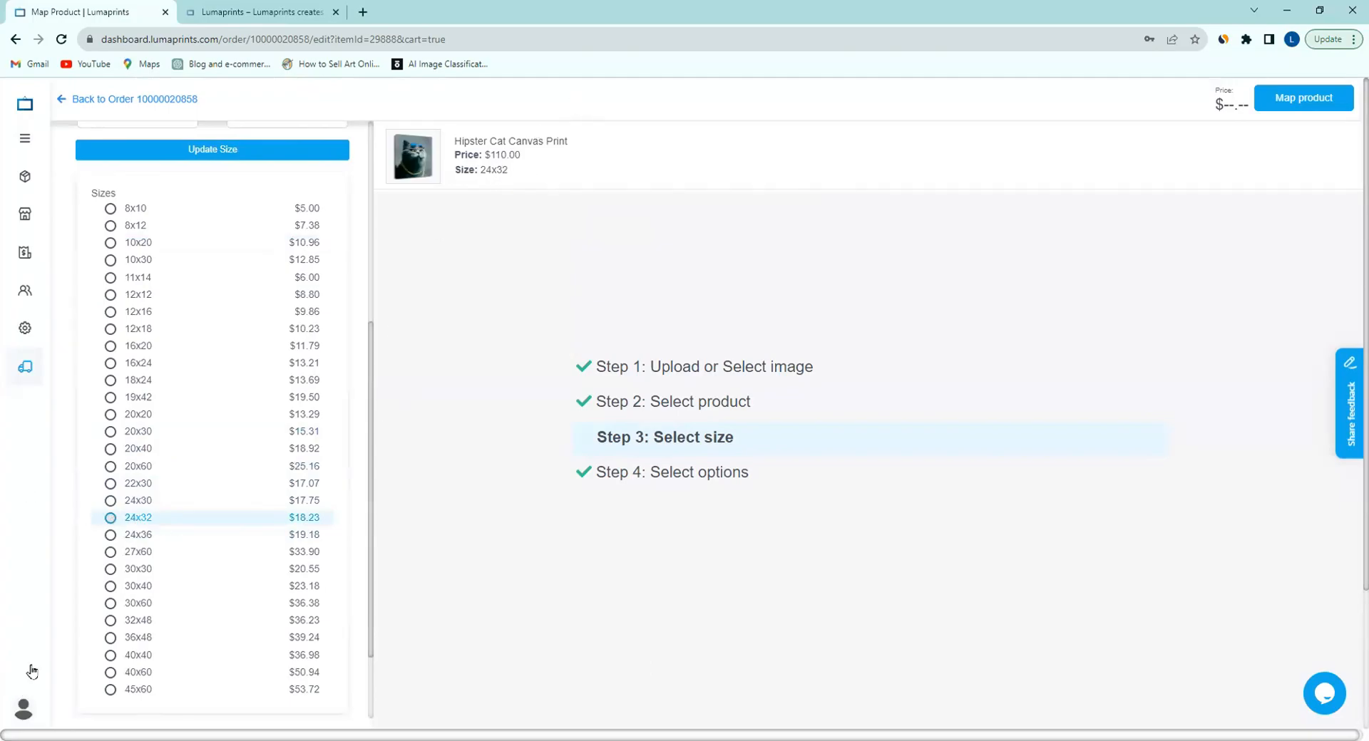
{"action": "left_click", "coordinate": [110, 518]}
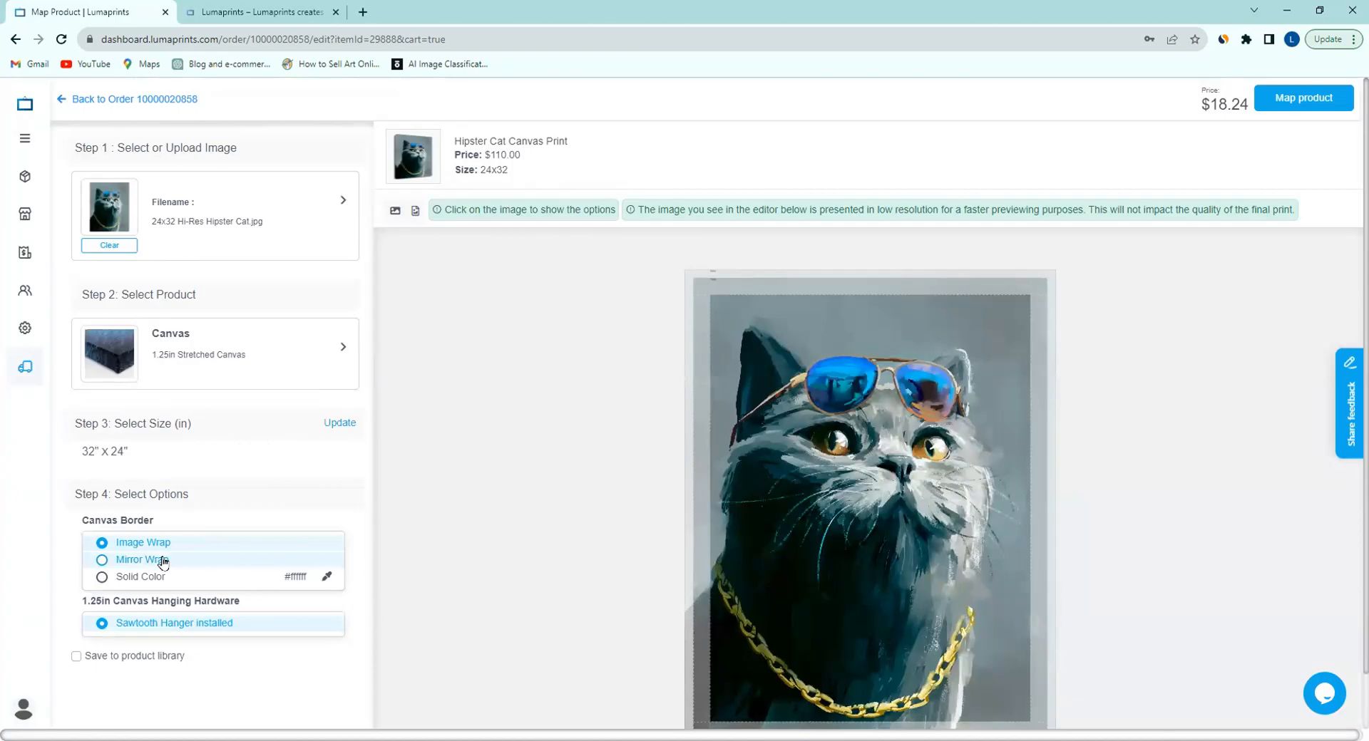
{"action": "left_click", "coordinate": [163, 561]}
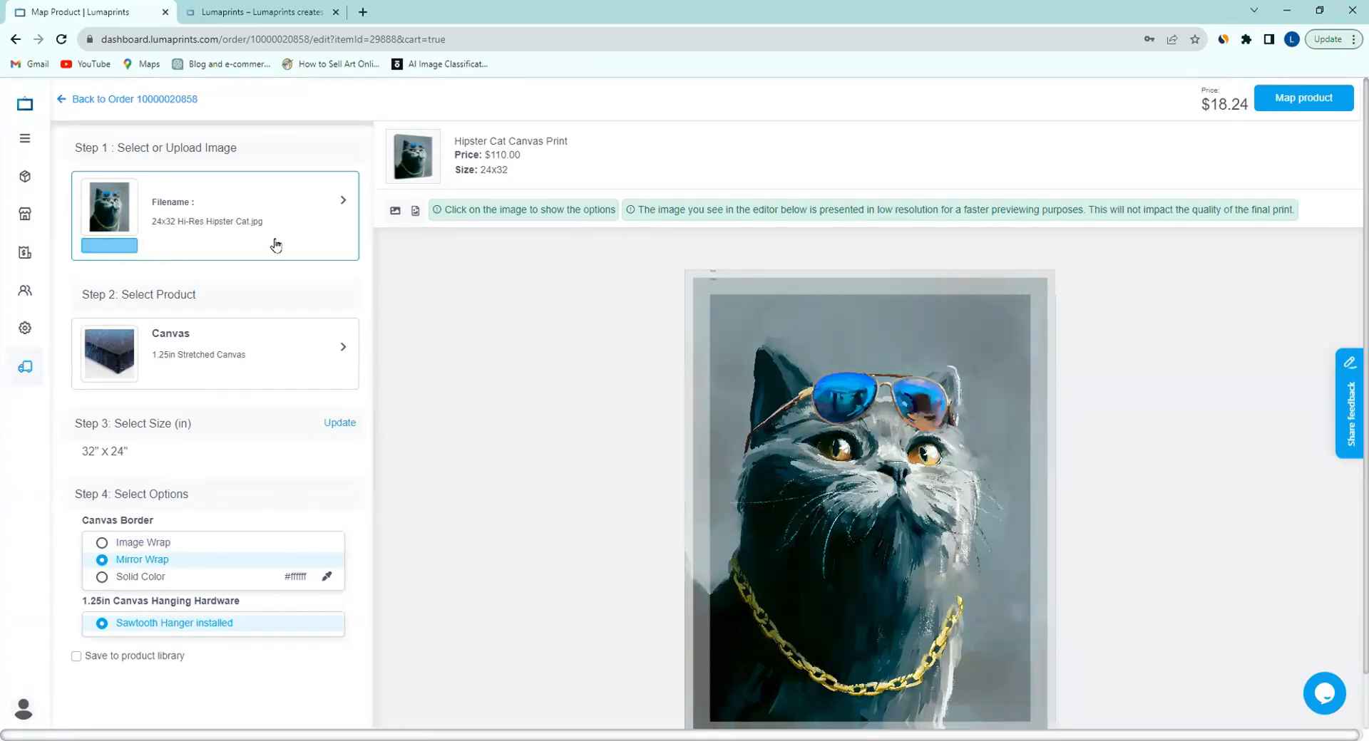
{"action": "left_click", "coordinate": [1323, 113]}
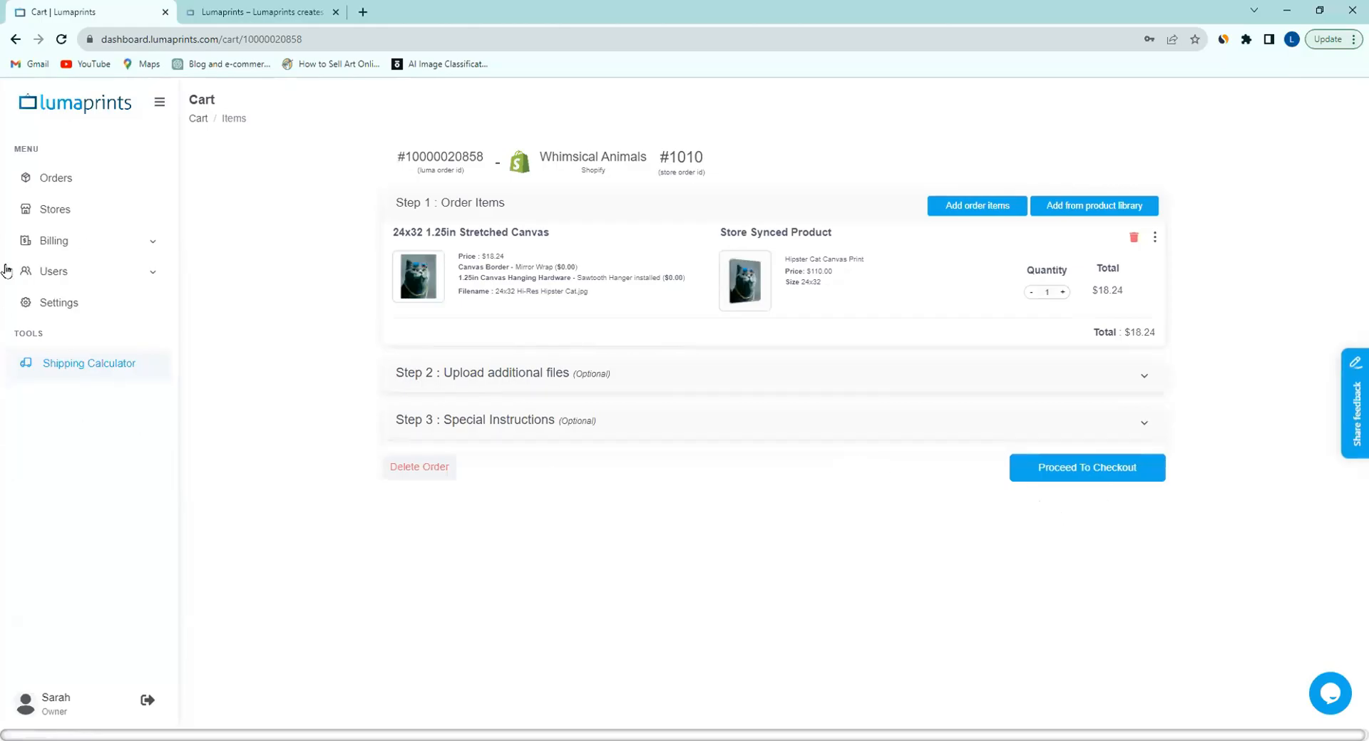
Open the Whimsical Animals order for the 24x32 Hipster Pug Canvas Print and compare its mapped product with the store synced product
{"action": "left_click", "coordinate": [63, 179]}
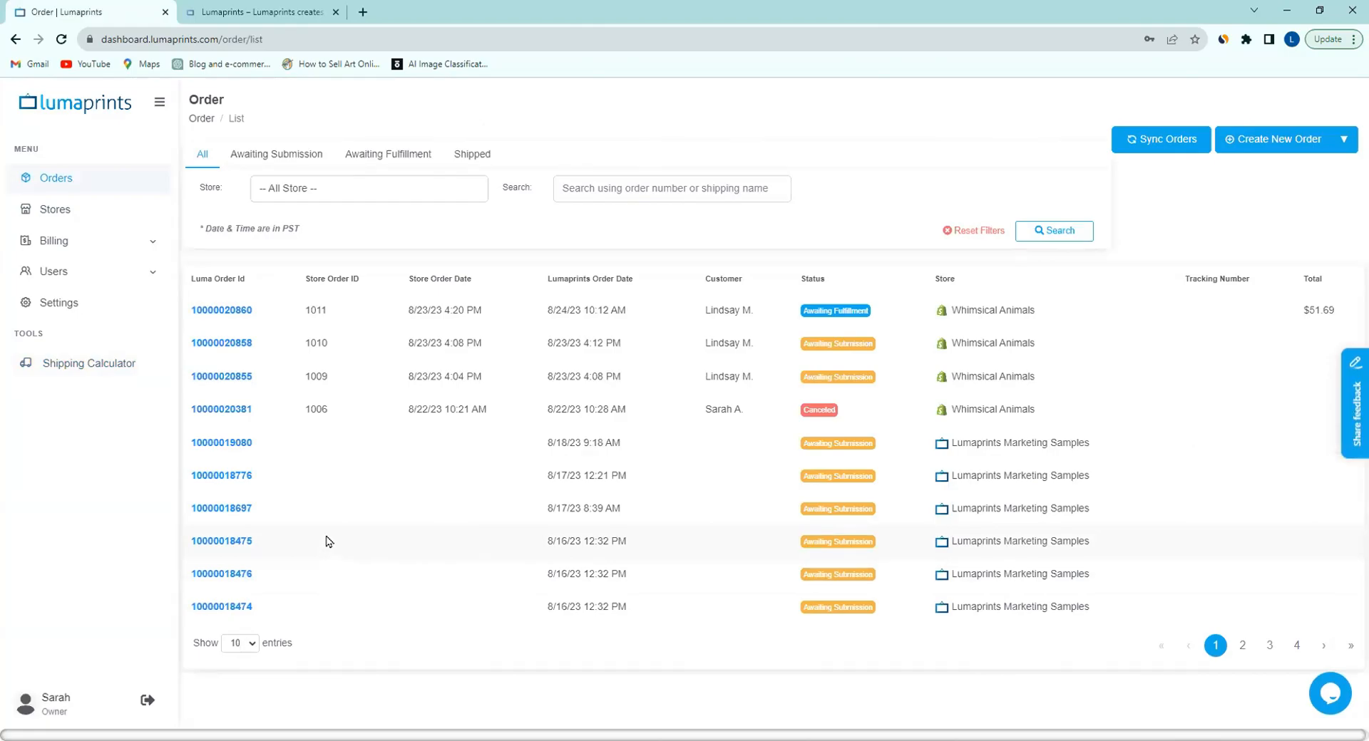
{"action": "left_click", "coordinate": [233, 378]}
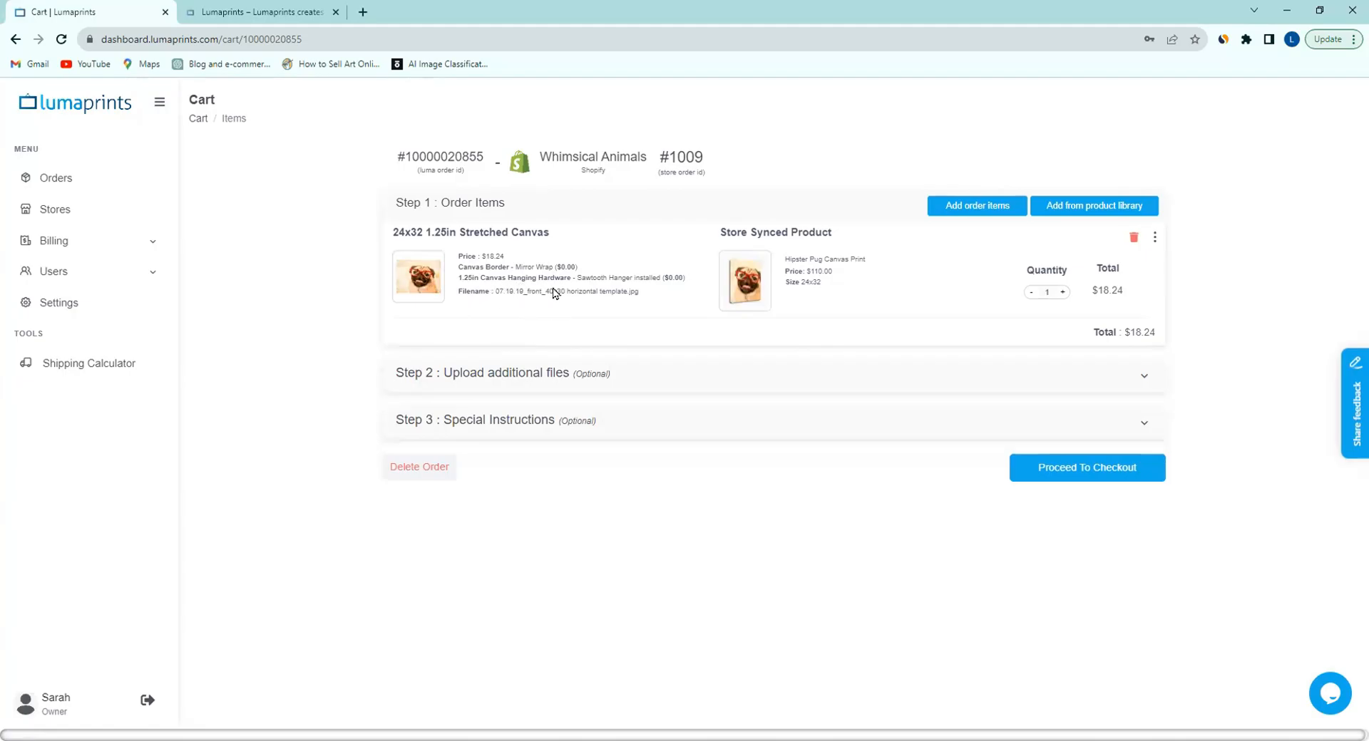
{"action": "left_click_drag", "start_coordinate": [397, 230], "coordinate": [560, 236]}
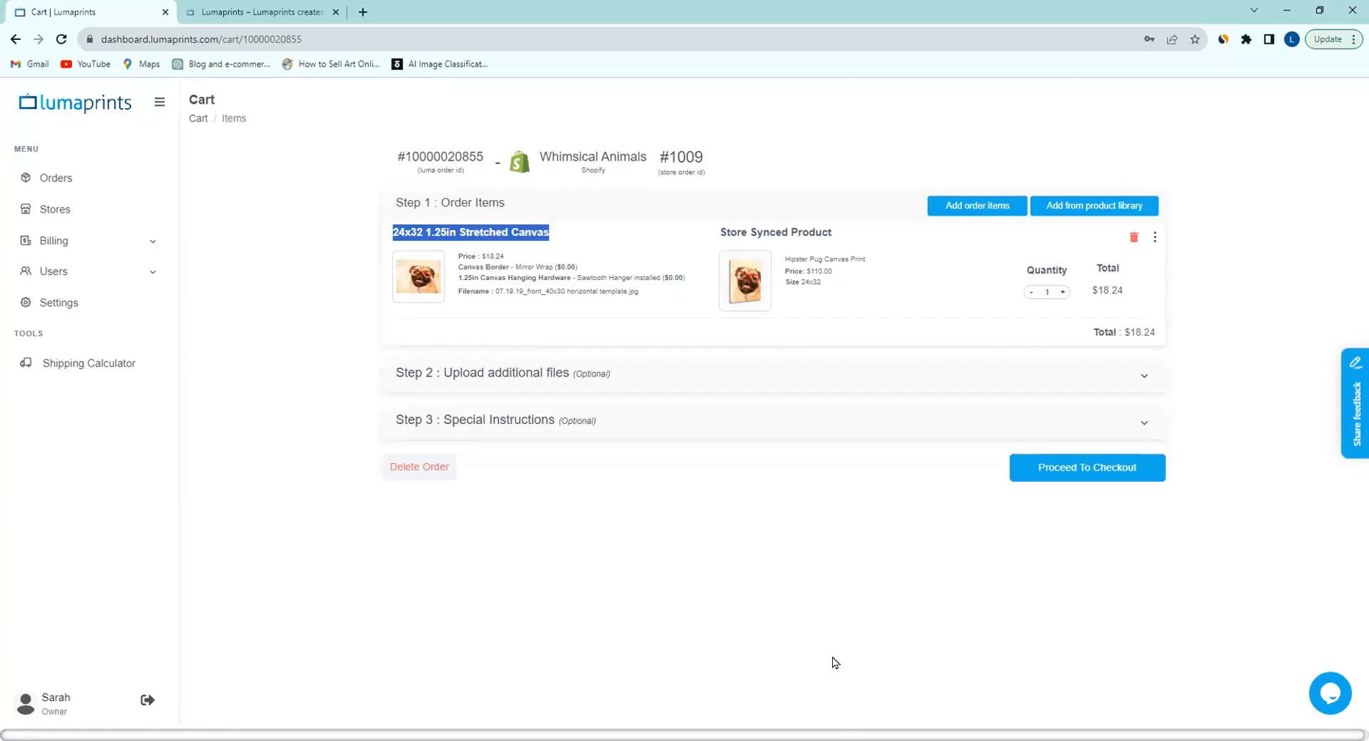
{"action": "left_click_drag", "start_coordinate": [823, 283], "coordinate": [780, 265]}
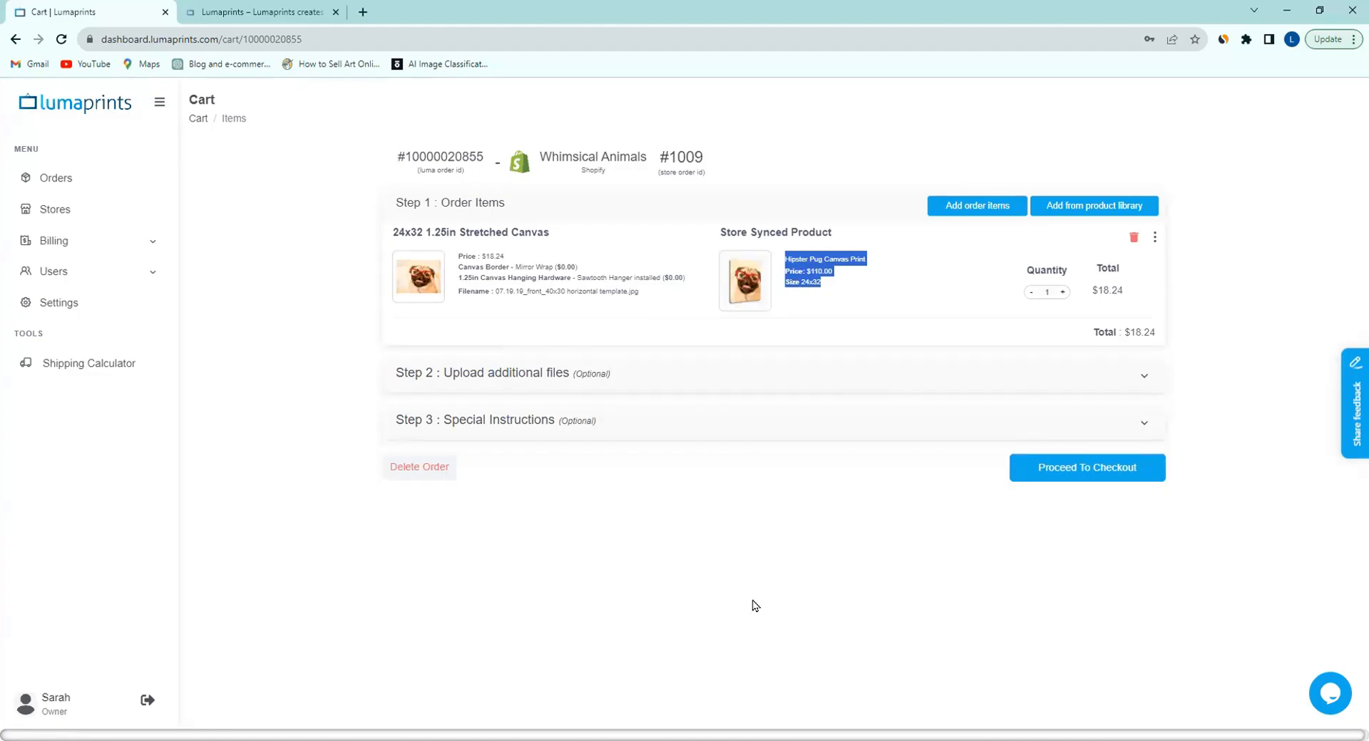
{"action": "left_click", "coordinate": [824, 518]}
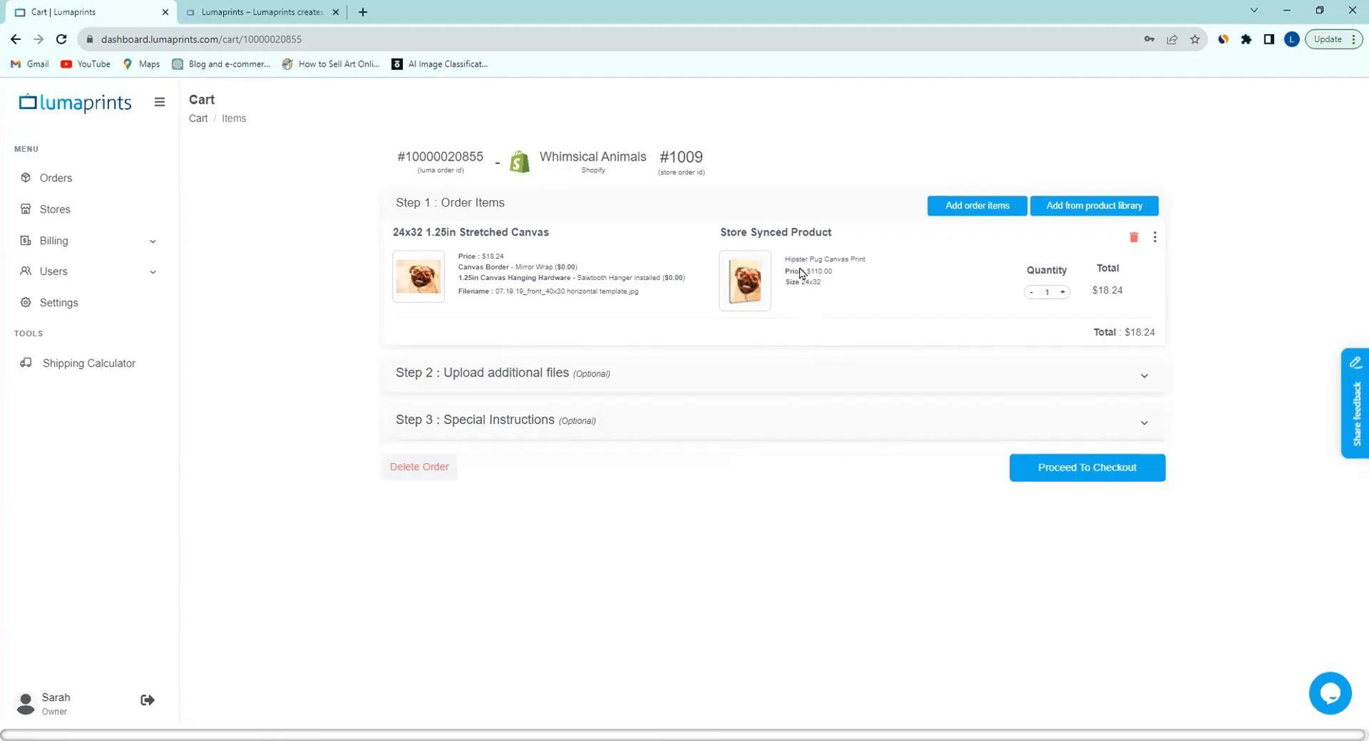
{"action": "left_click_drag", "start_coordinate": [785, 261], "coordinate": [848, 271]}
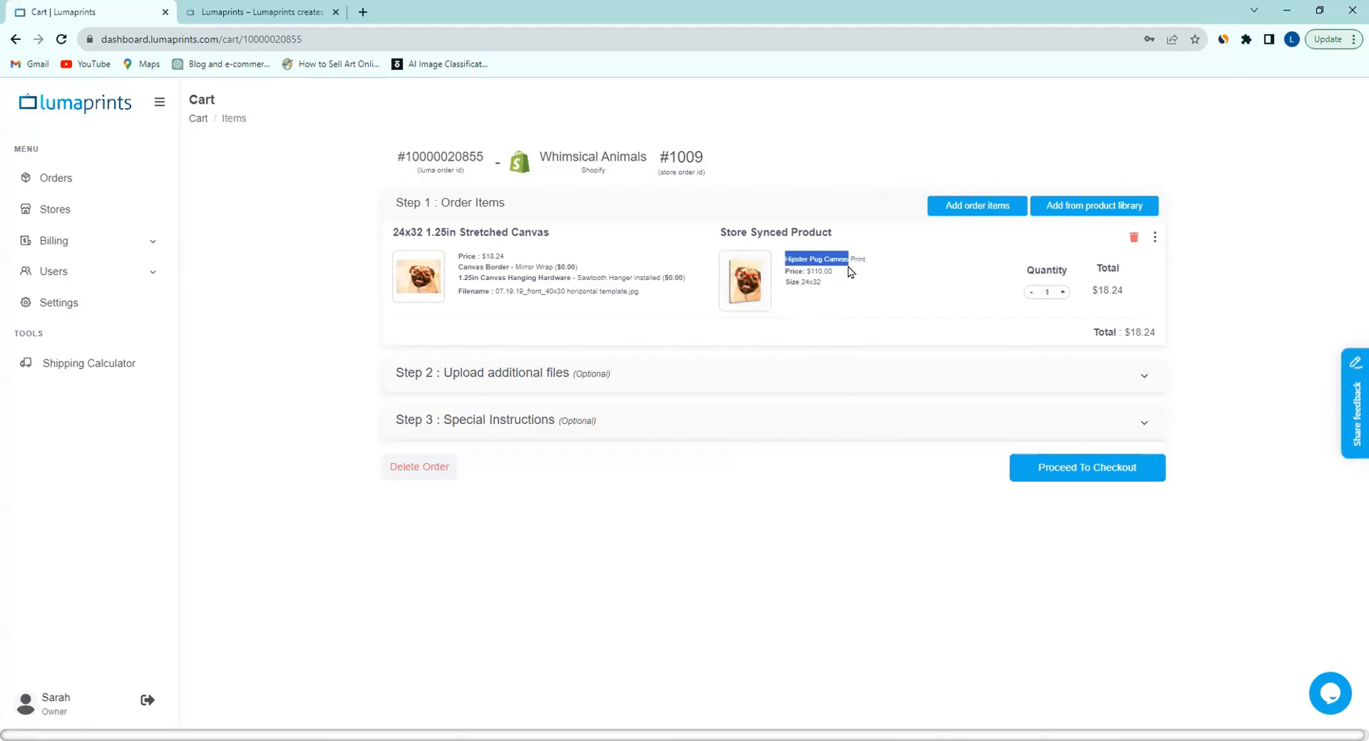
{"action": "left_click", "coordinate": [831, 293]}
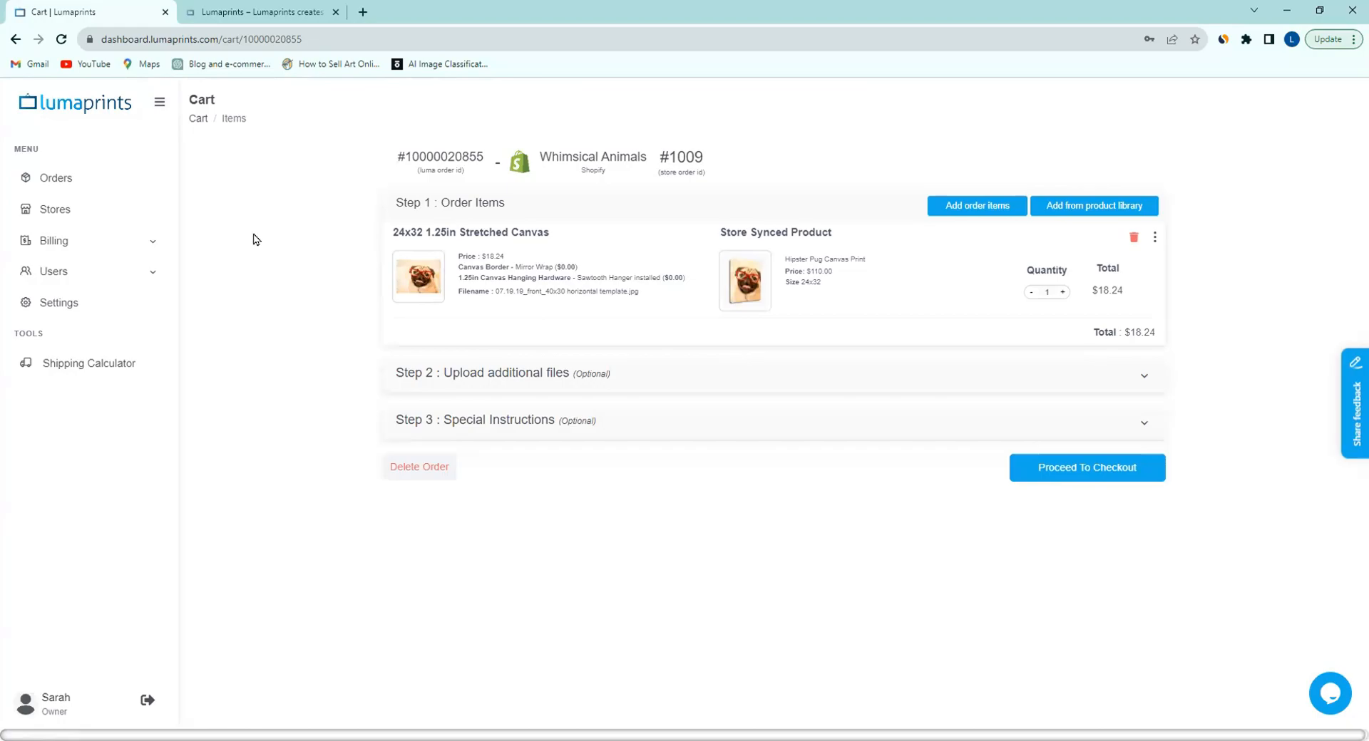
Open the store settings of the connected Shopify store Whimsical Animals and find the Store Printouts section
{"action": "left_click", "coordinate": [62, 180]}
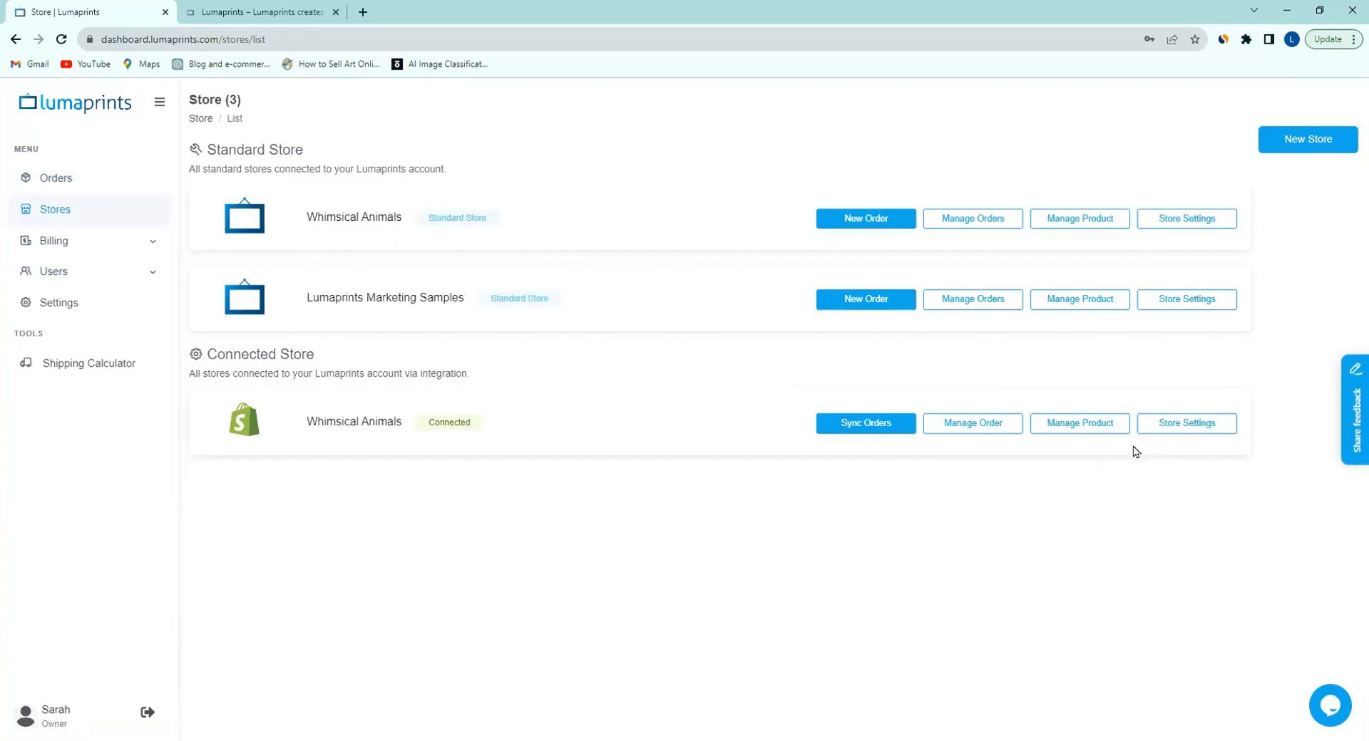
{"action": "left_click", "coordinate": [1196, 430]}
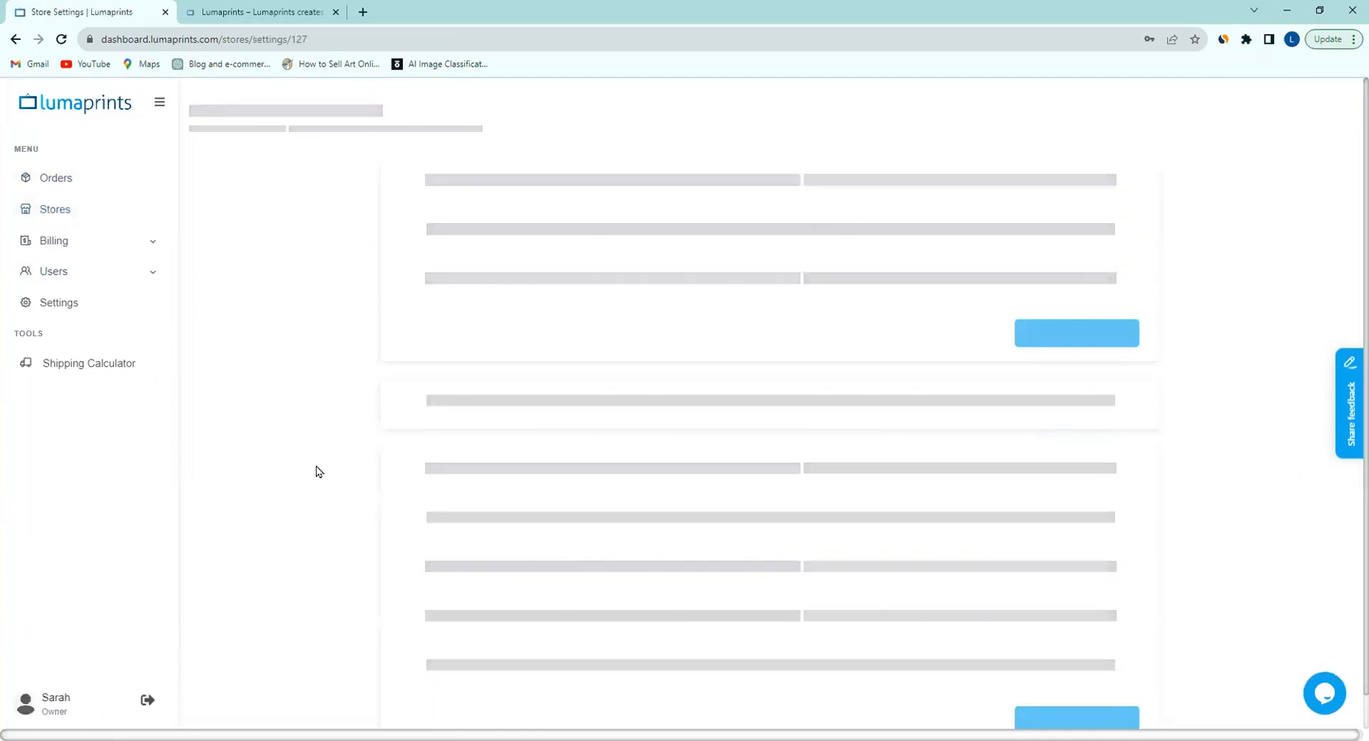
{"action": "scroll", "coordinate": [306, 472], "scroll_direction": "down", "scroll_amount": 10}
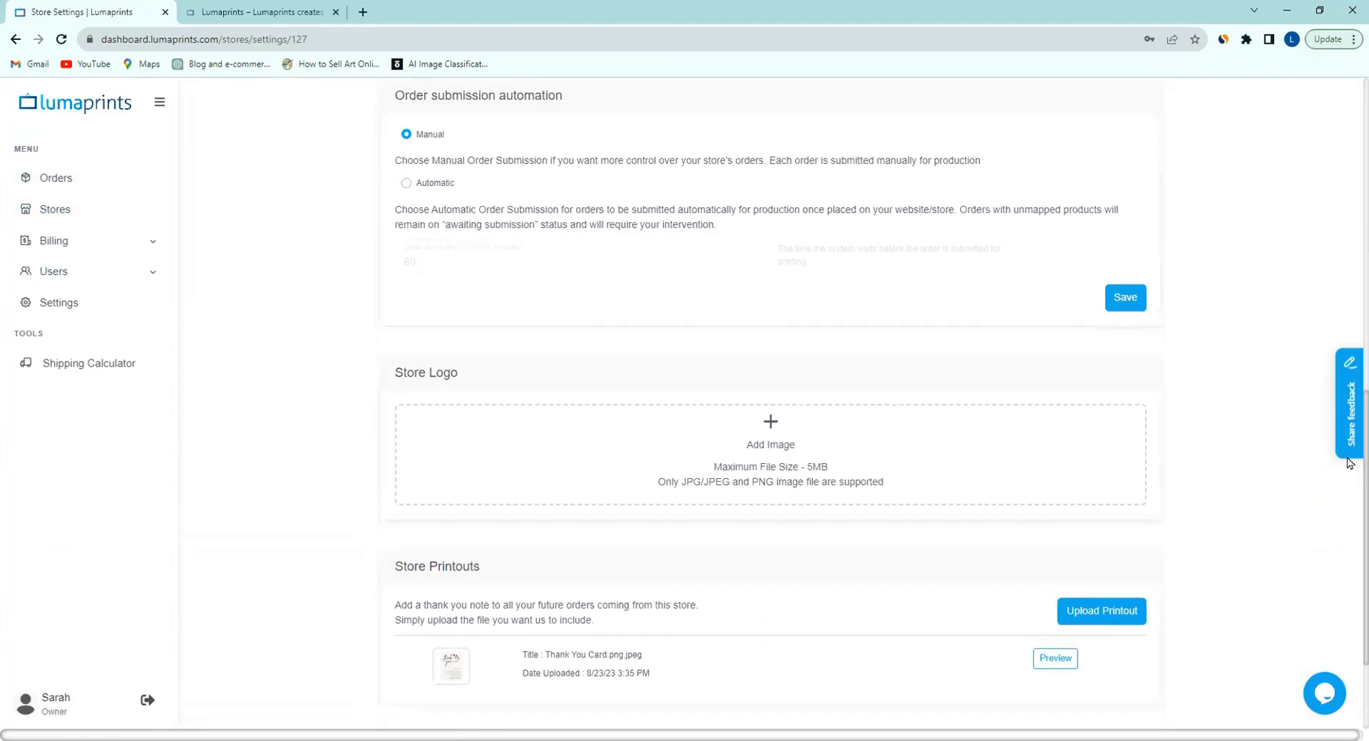
{"action": "scroll", "coordinate": [1349, 463], "scroll_direction": "down", "scroll_amount": 1}
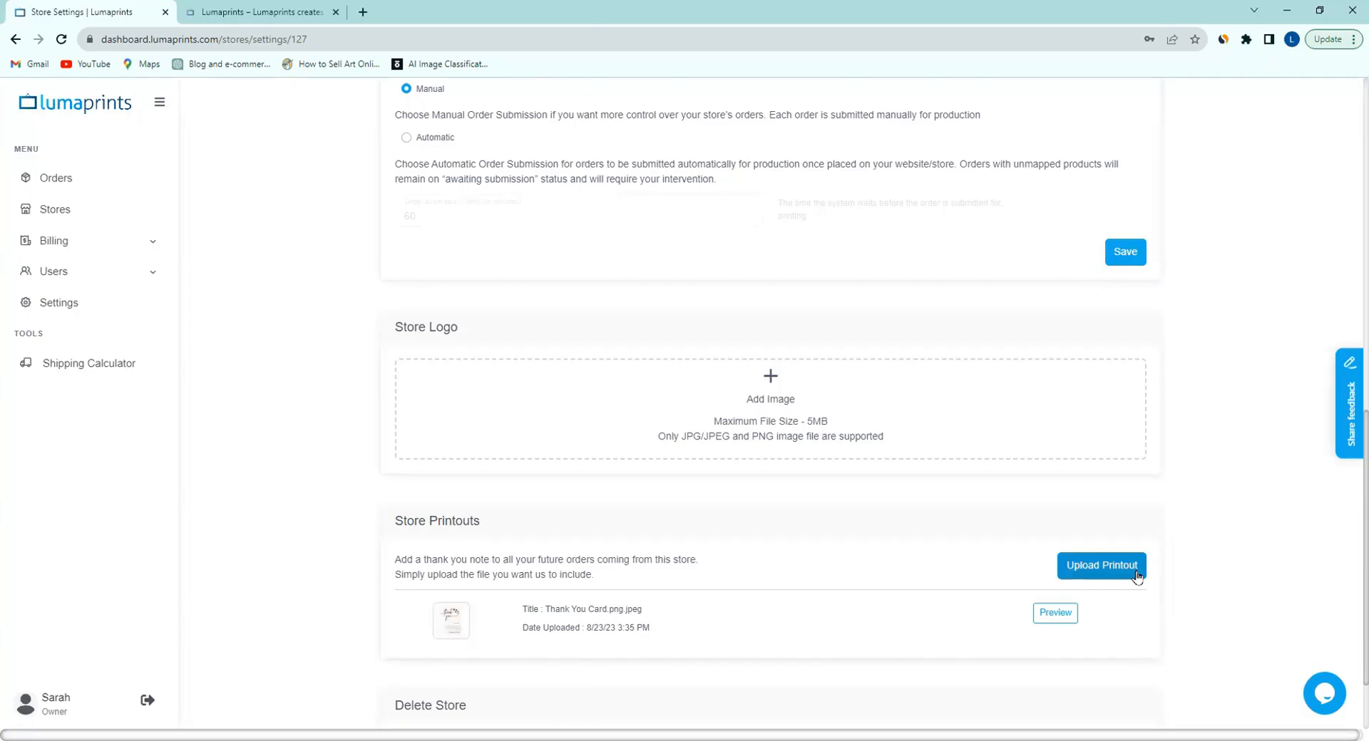
Preview the uploaded Thank You Card printout, read it from title to signature, and close the preview
{"action": "left_click", "coordinate": [1051, 618]}
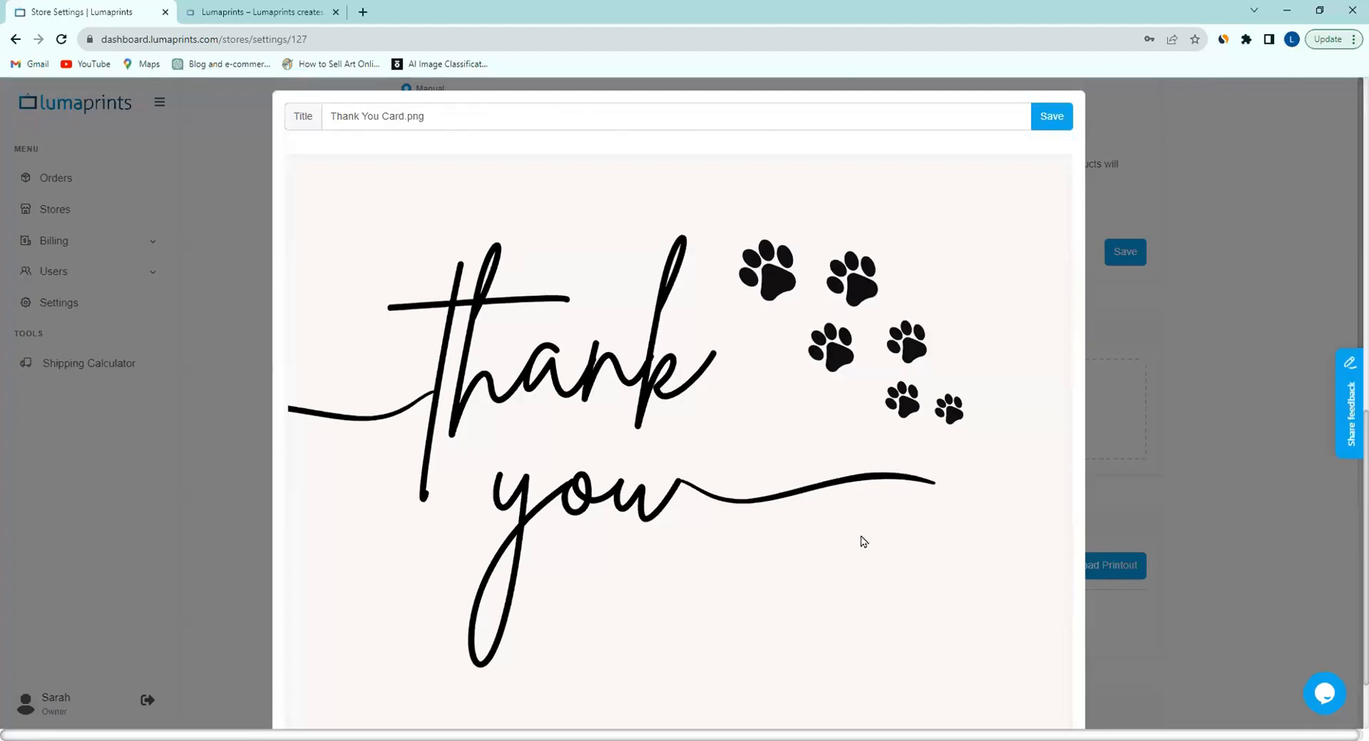
{"action": "scroll", "coordinate": [859, 543], "scroll_direction": "down", "scroll_amount": 6}
{"action": "scroll", "coordinate": [861, 541], "scroll_direction": "up", "scroll_amount": 3}
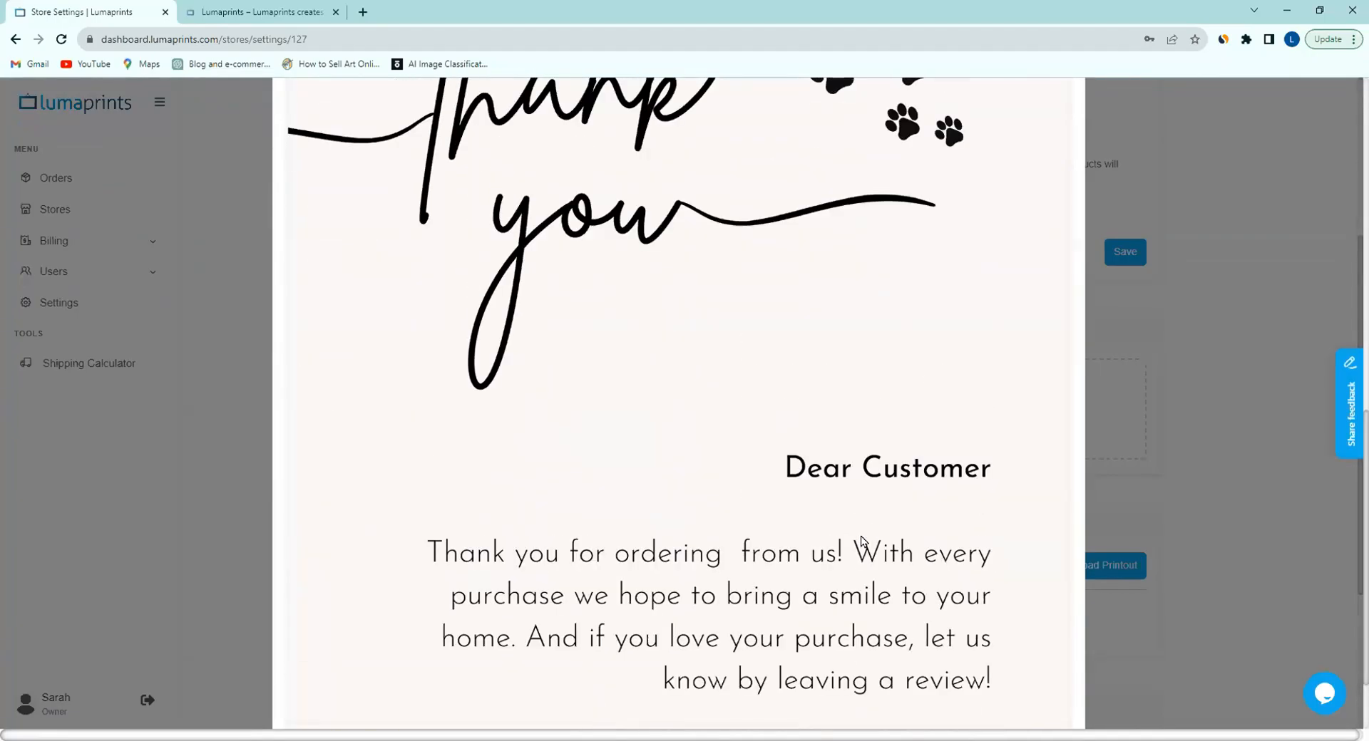
{"action": "scroll", "coordinate": [861, 540], "scroll_direction": "up", "scroll_amount": 1}
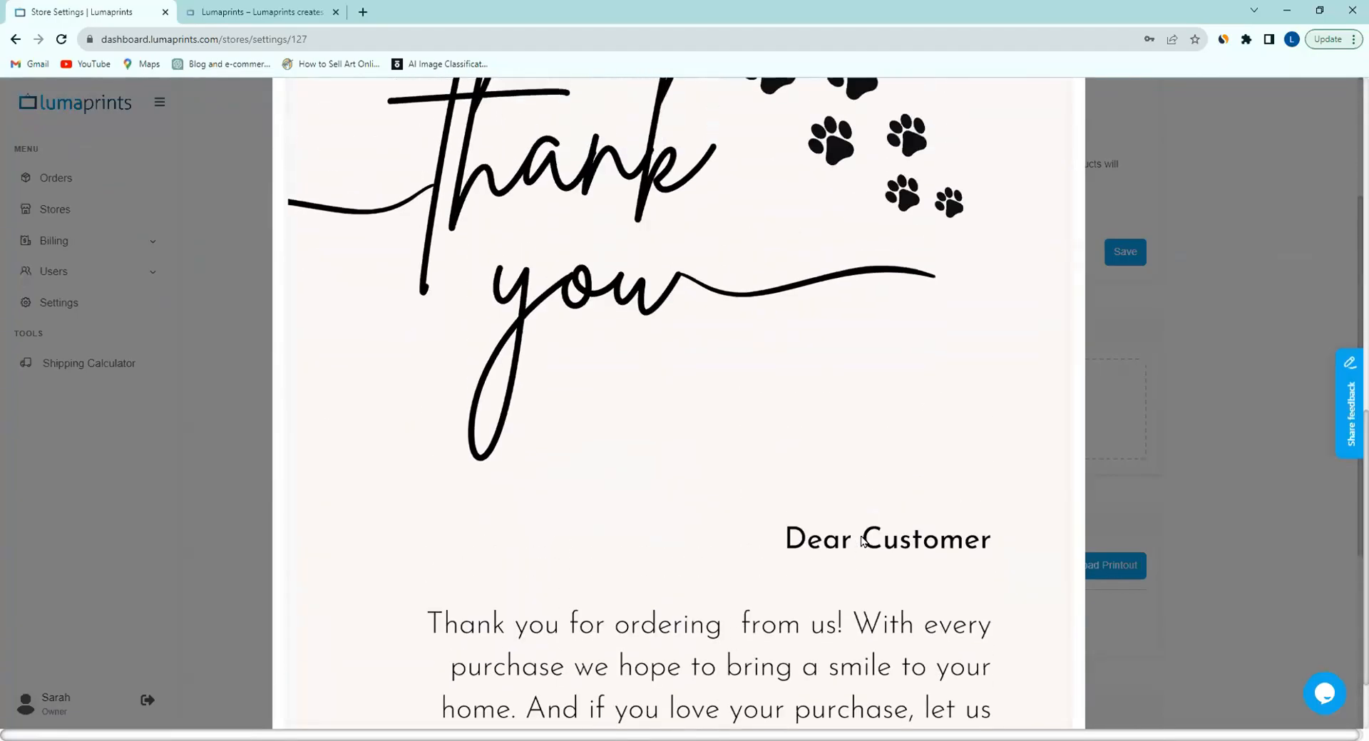
{"action": "scroll", "coordinate": [861, 540], "scroll_direction": "up", "scroll_amount": 3}
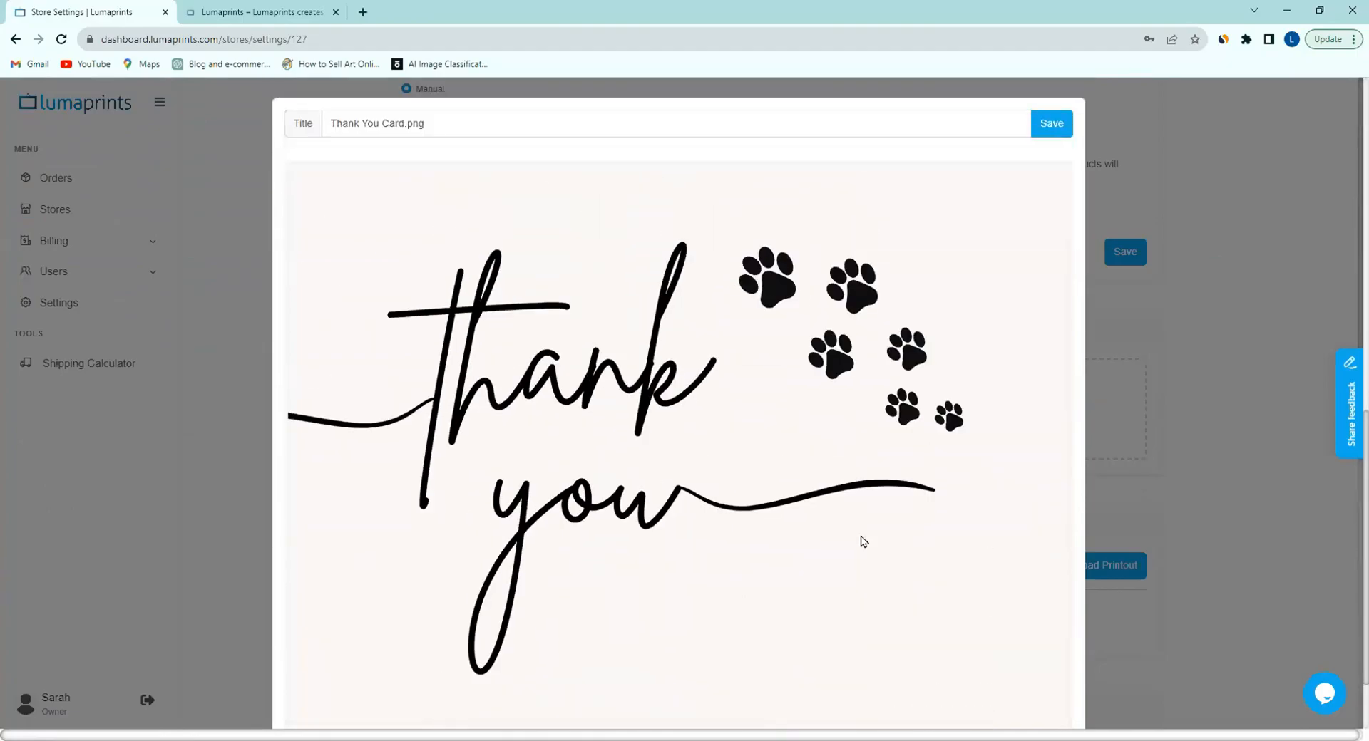
{"action": "scroll", "coordinate": [861, 540], "scroll_direction": "down", "scroll_amount": 7}
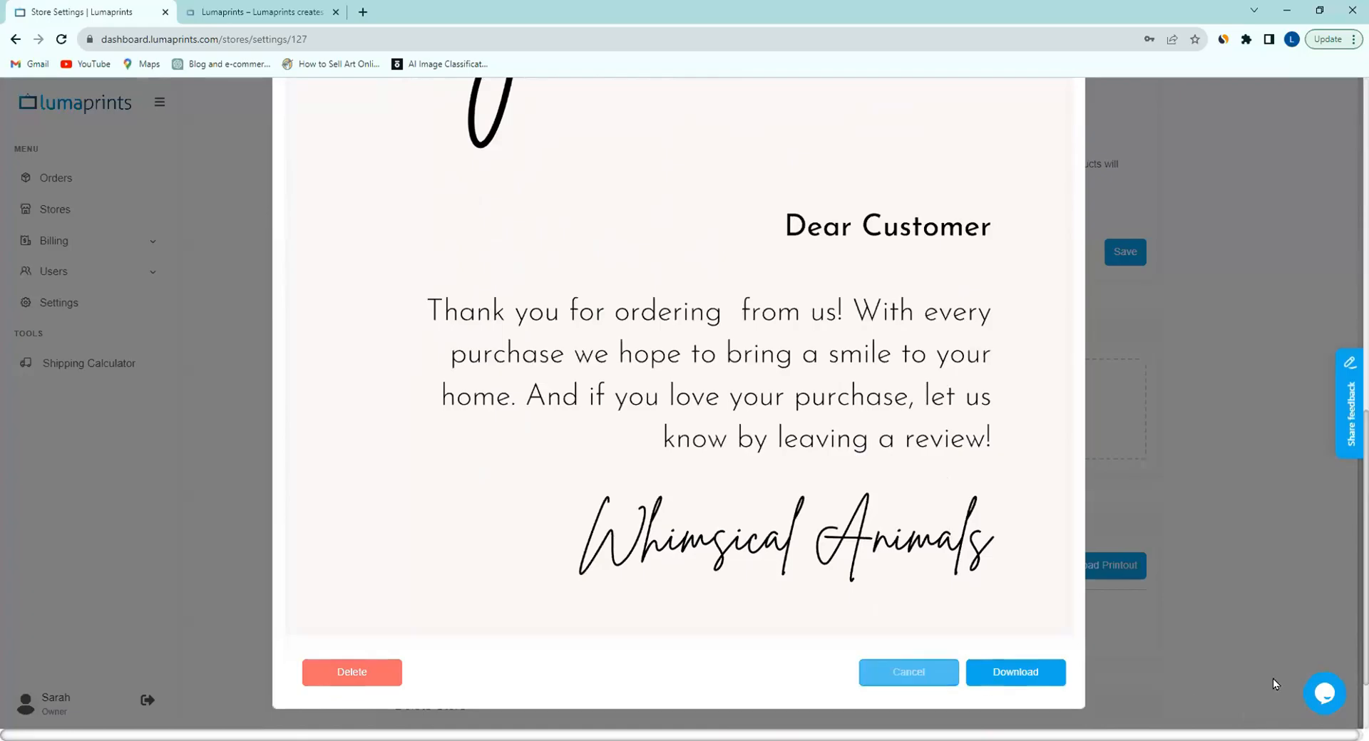
{"action": "scroll", "coordinate": [1044, 656], "scroll_direction": "up", "scroll_amount": 2}
{"action": "scroll", "coordinate": [567, 409], "scroll_direction": "up", "scroll_amount": 4}
{"action": "scroll", "coordinate": [587, 381], "scroll_direction": "up", "scroll_amount": 2}
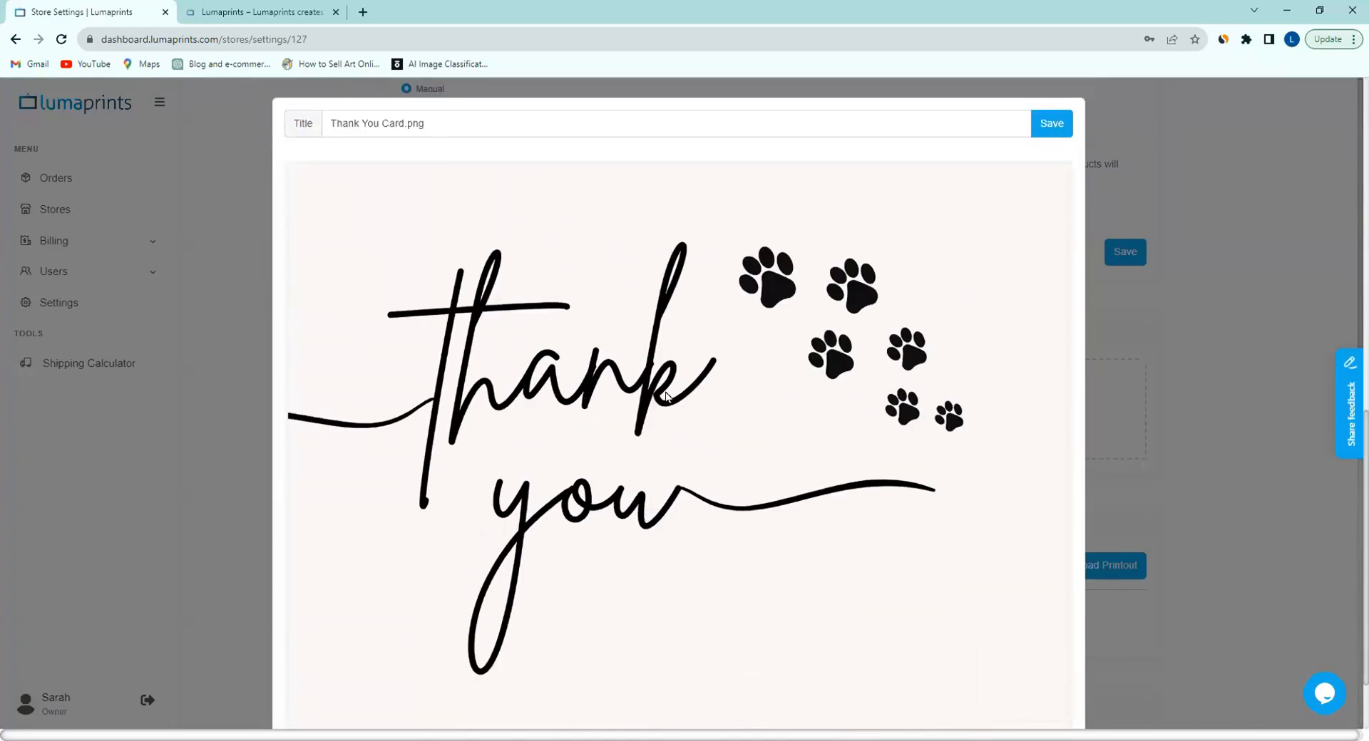
{"action": "scroll", "coordinate": [667, 397], "scroll_direction": "down", "scroll_amount": 8}
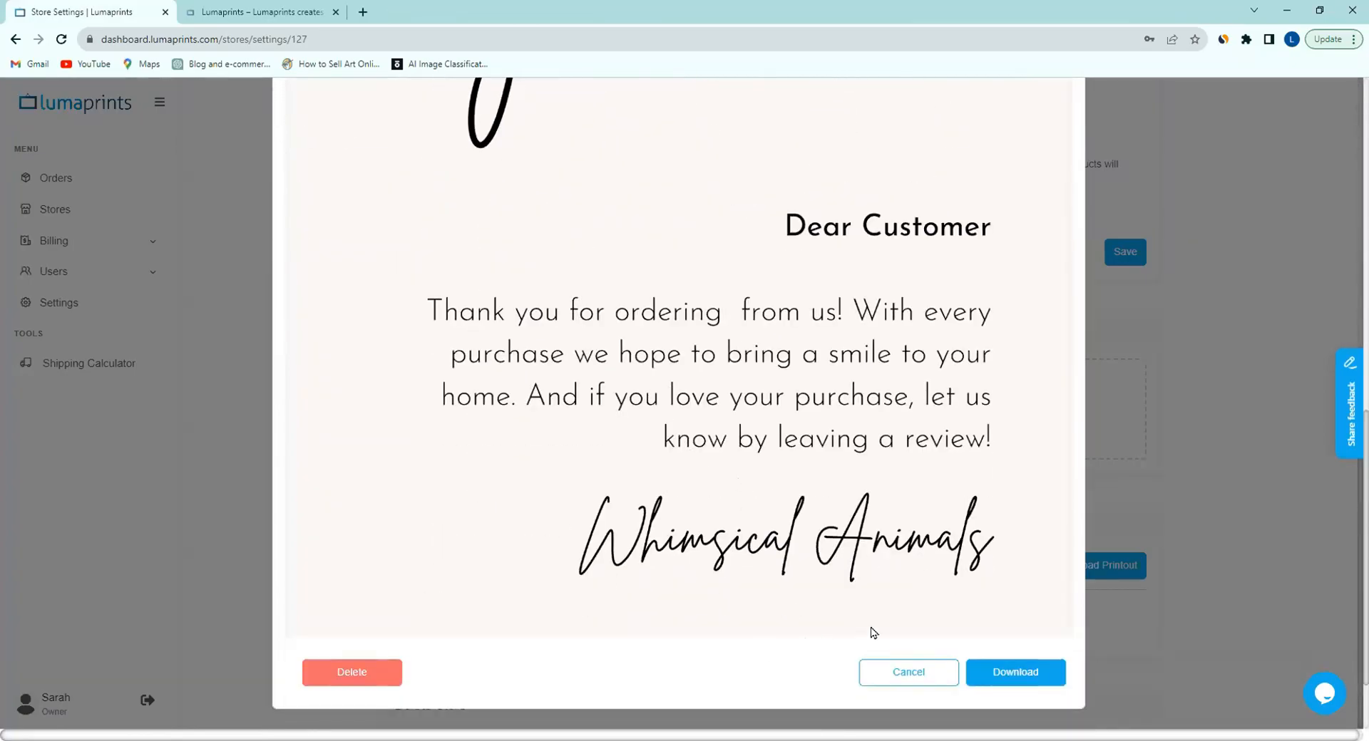
{"action": "scroll", "coordinate": [878, 397], "scroll_direction": "up", "scroll_amount": 4}
{"action": "scroll", "coordinate": [926, 443], "scroll_direction": "down", "scroll_amount": 4}
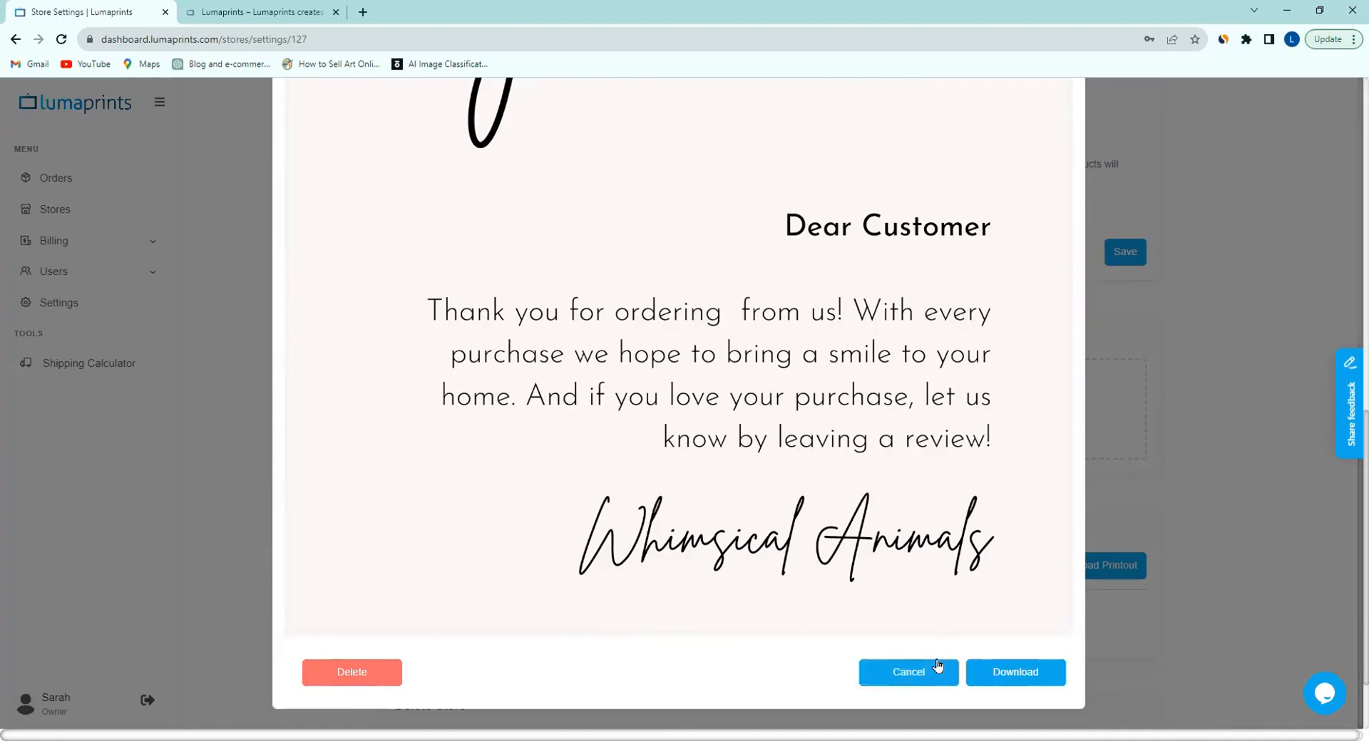
{"action": "left_click", "coordinate": [924, 677]}
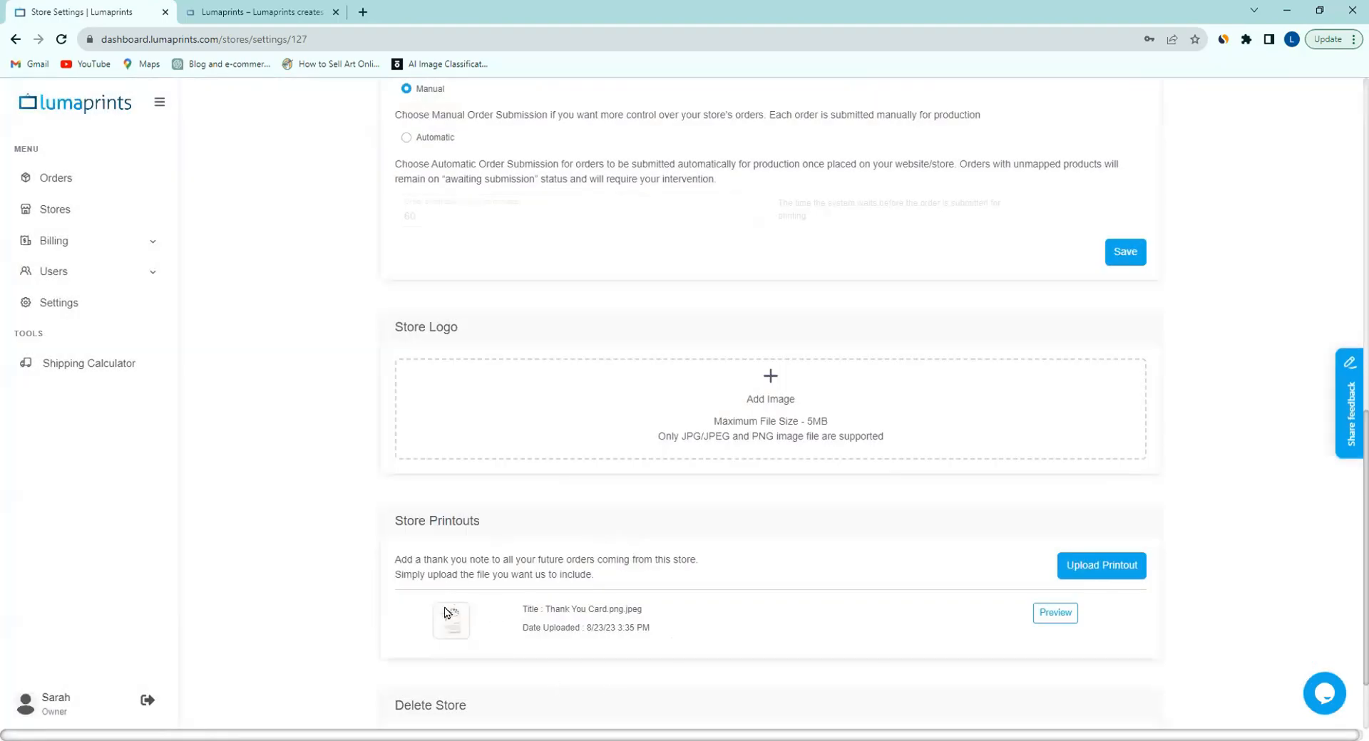
Review the Store Printouts heading and instructions along with the remaining sections of the store settings
{"action": "left_click_drag", "start_coordinate": [393, 523], "coordinate": [497, 526]}
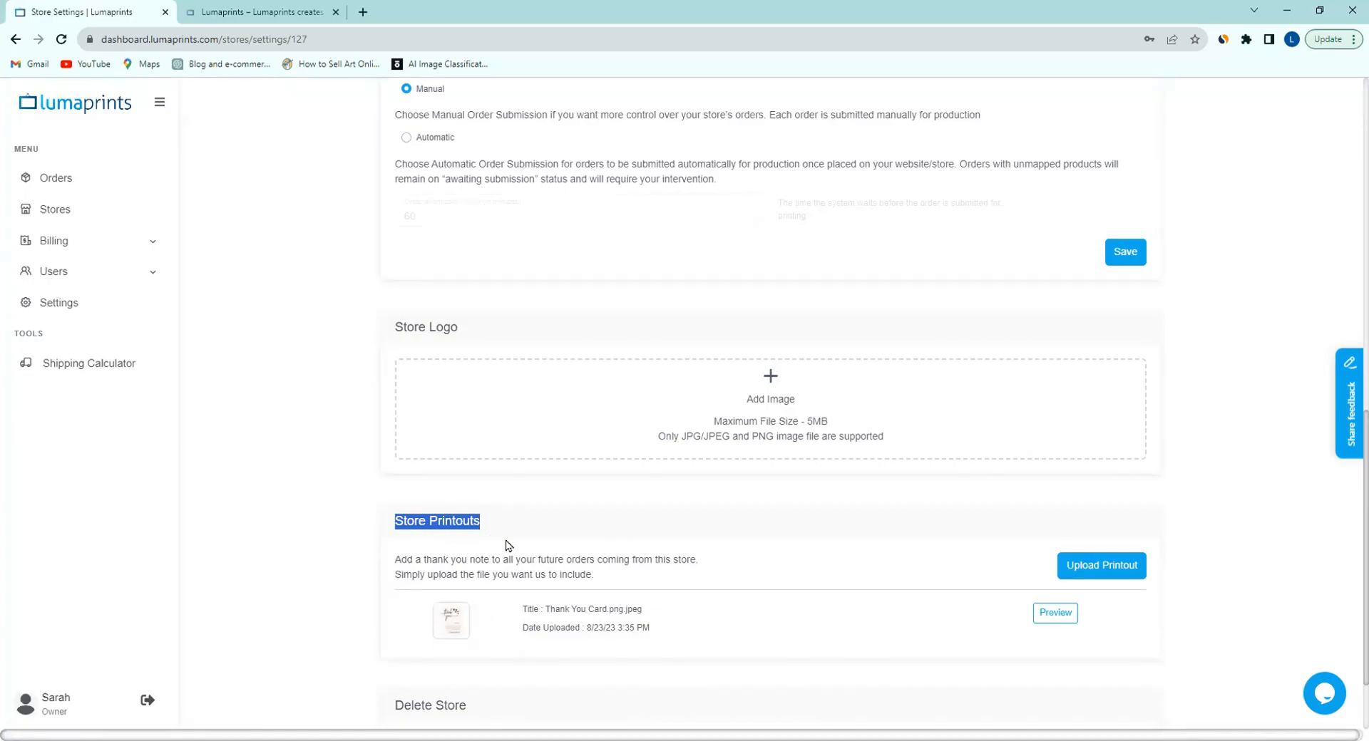
{"action": "left_click", "coordinate": [431, 570]}
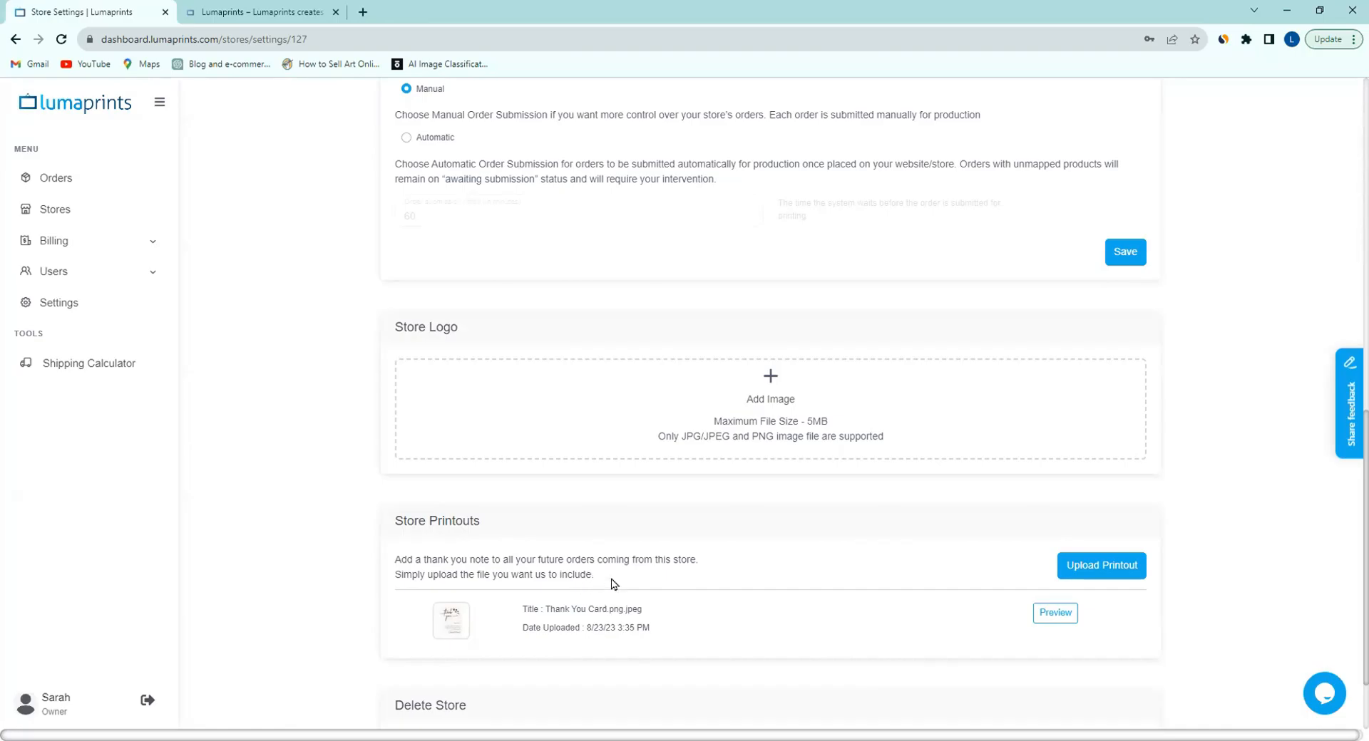
{"action": "scroll", "coordinate": [635, 585], "scroll_direction": "up", "scroll_amount": 10}
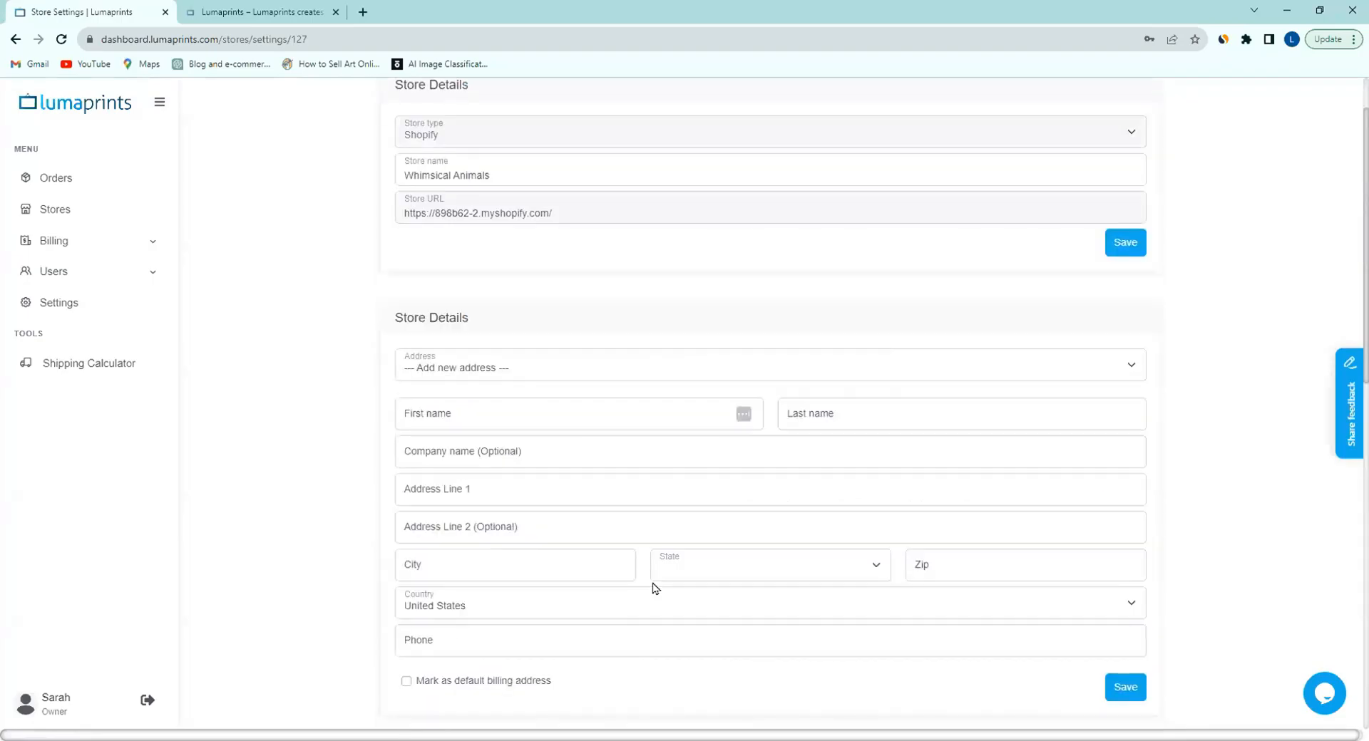
{"action": "scroll", "coordinate": [655, 588], "scroll_direction": "down", "scroll_amount": 10}
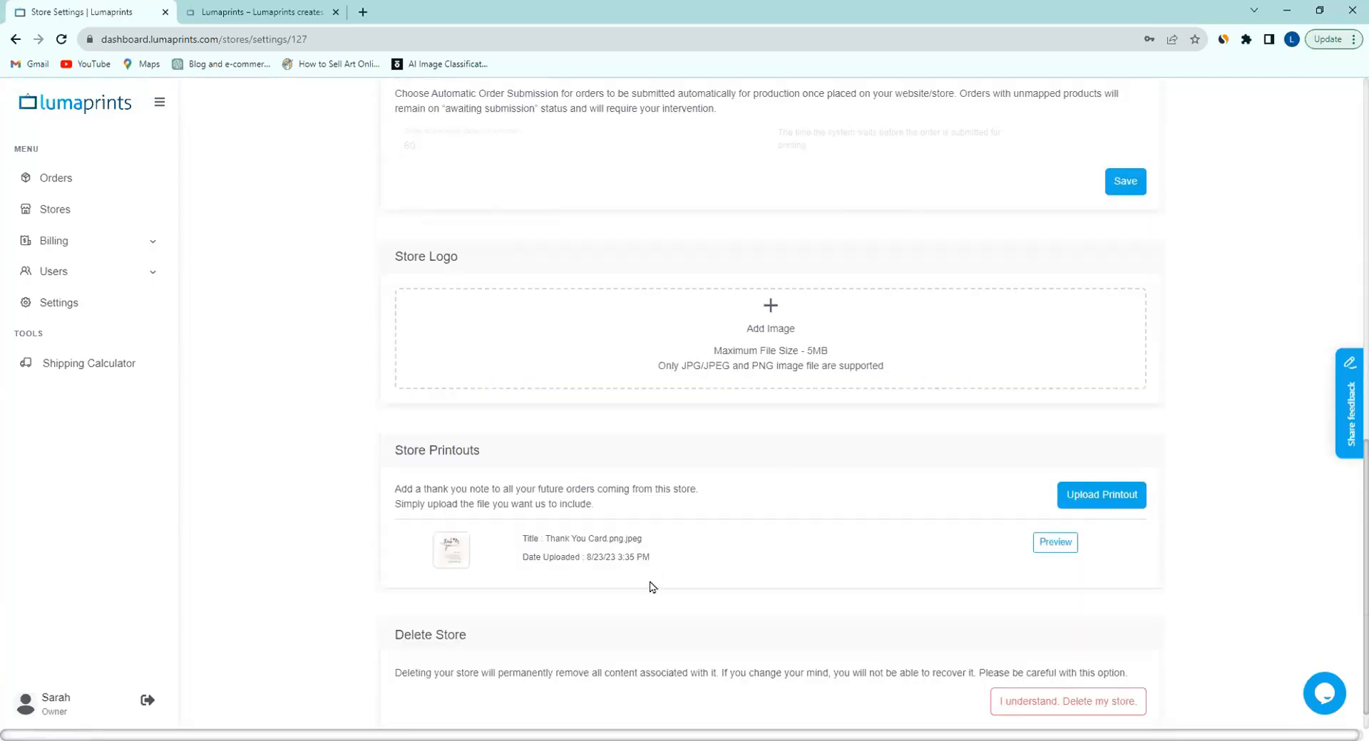
Go to the order list and open the Whimsical Animals order awaiting submission with store order date 8/23/23 4:04 PM
{"action": "scroll", "coordinate": [651, 587], "scroll_direction": "up", "scroll_amount": 8}
{"action": "scroll", "coordinate": [651, 587], "scroll_direction": "down", "scroll_amount": 8}
{"action": "scroll", "coordinate": [656, 581], "scroll_direction": "up", "scroll_amount": 10}
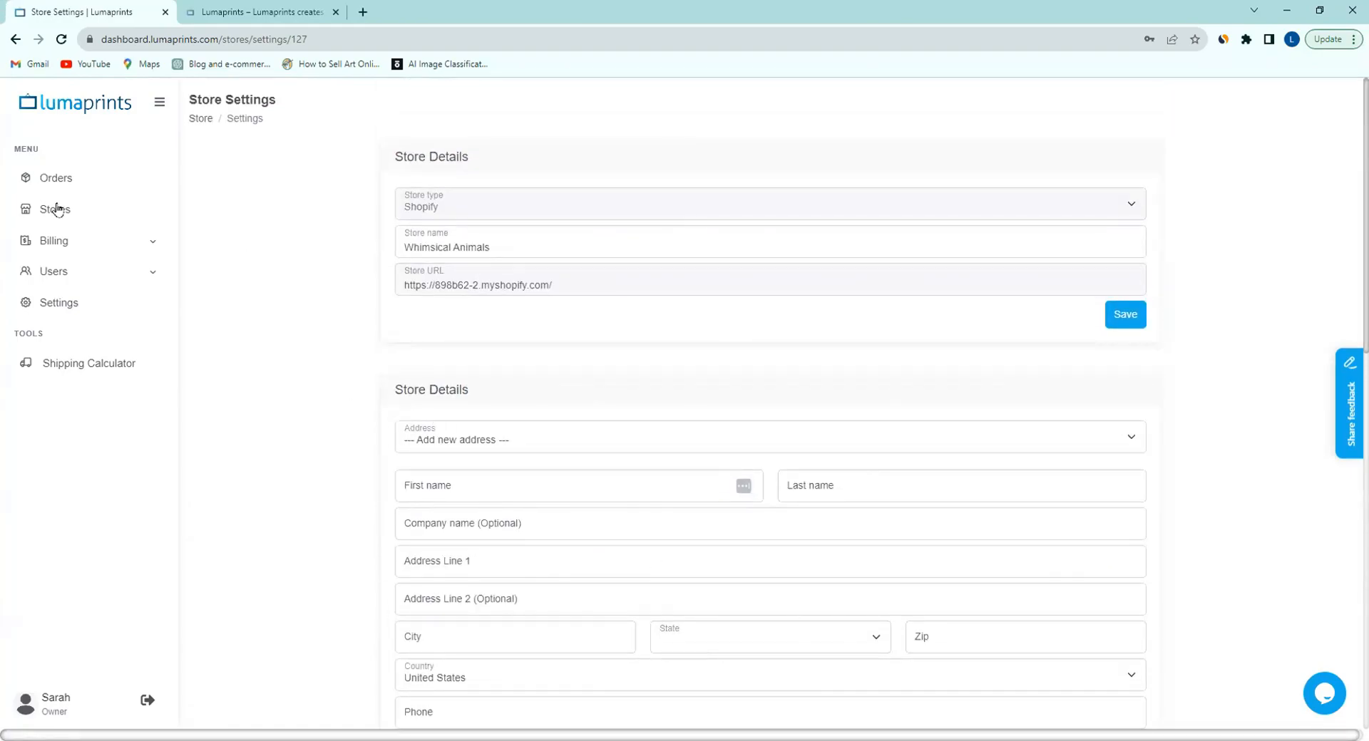
{"action": "left_click", "coordinate": [68, 178]}
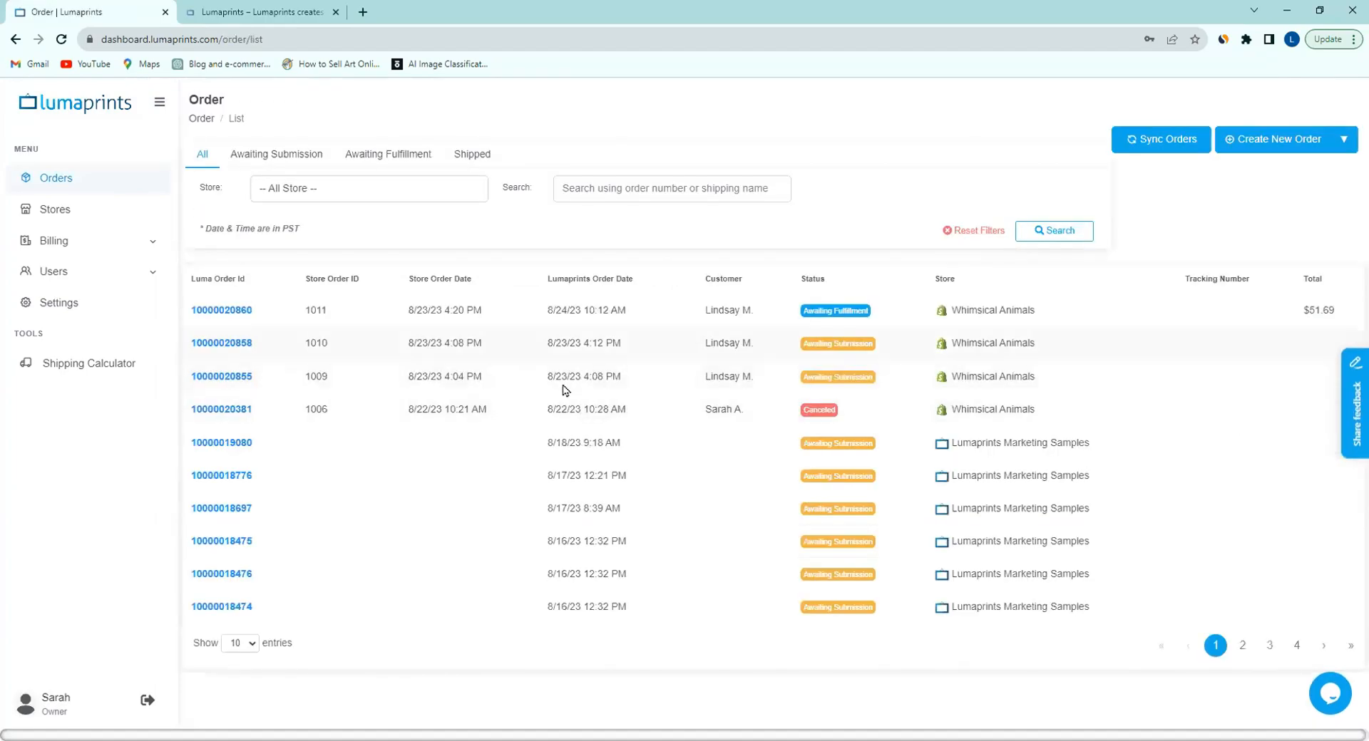
{"action": "left_click", "coordinate": [223, 376]}
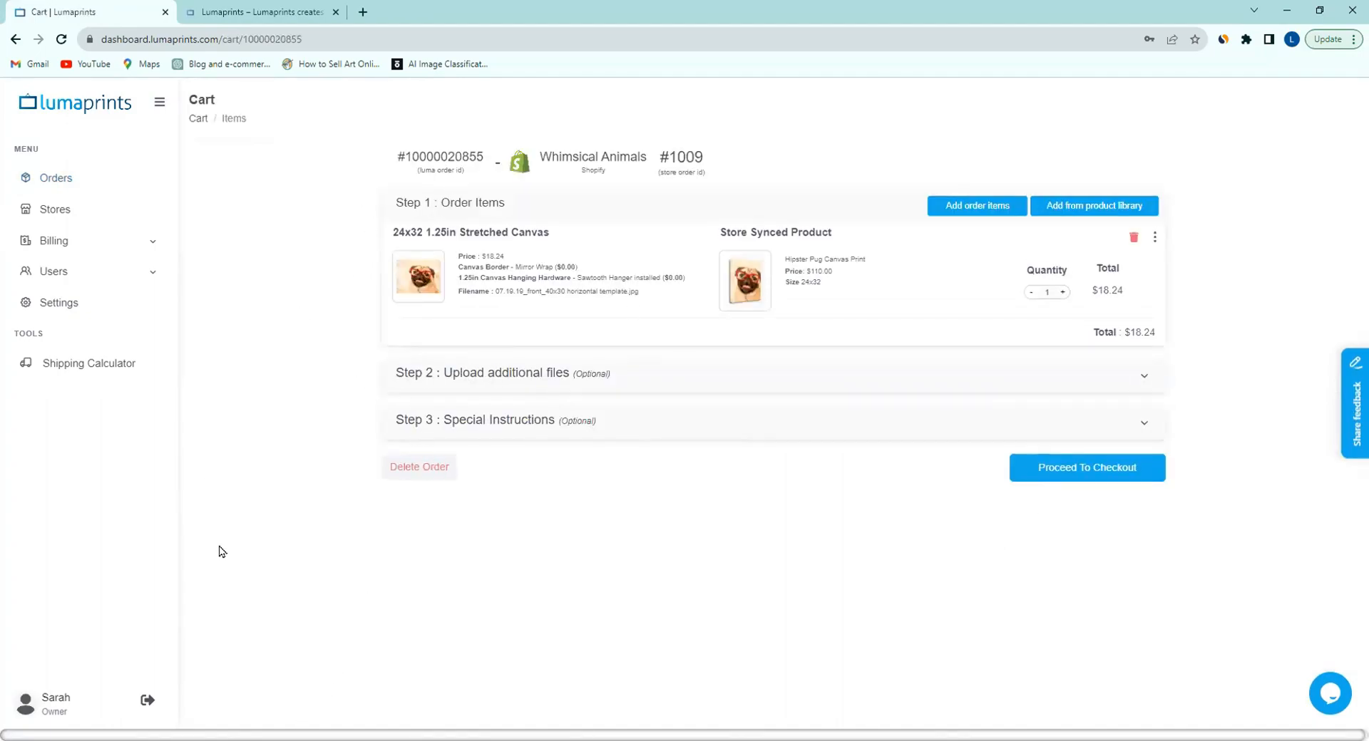
Upload the customer-specific Thank You Card from the Whimsical Animals folder as an additional file for this order
{"action": "left_click", "coordinate": [470, 380]}
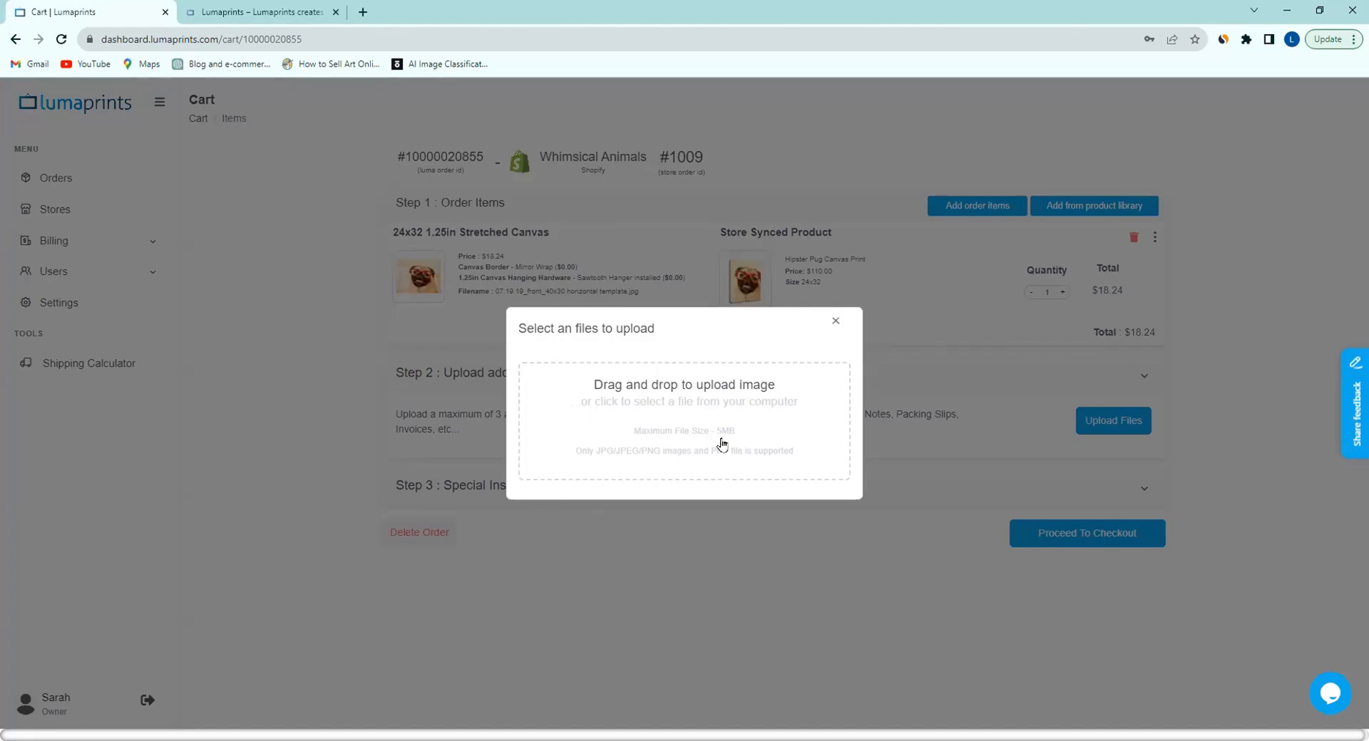
{"action": "left_click", "coordinate": [650, 422]}
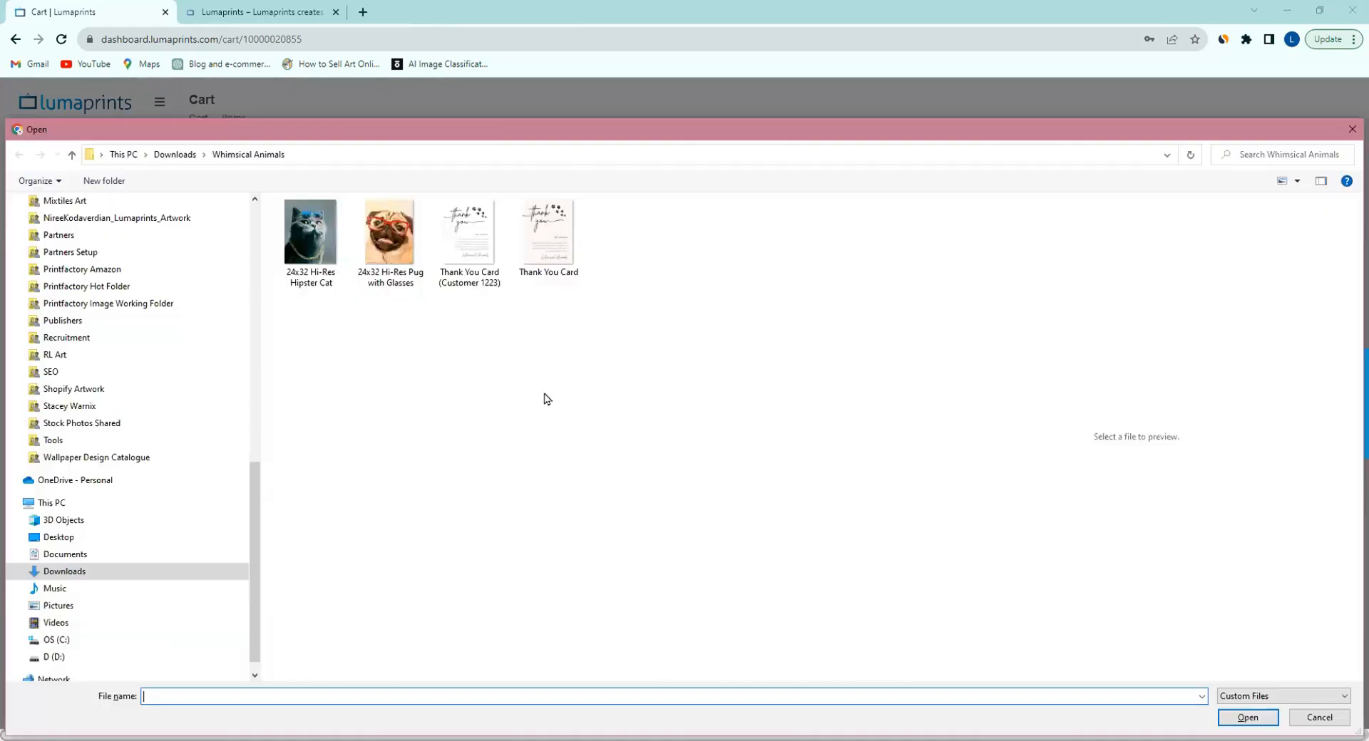
{"action": "left_click", "coordinate": [547, 273]}
{"action": "left_click", "coordinate": [484, 242]}
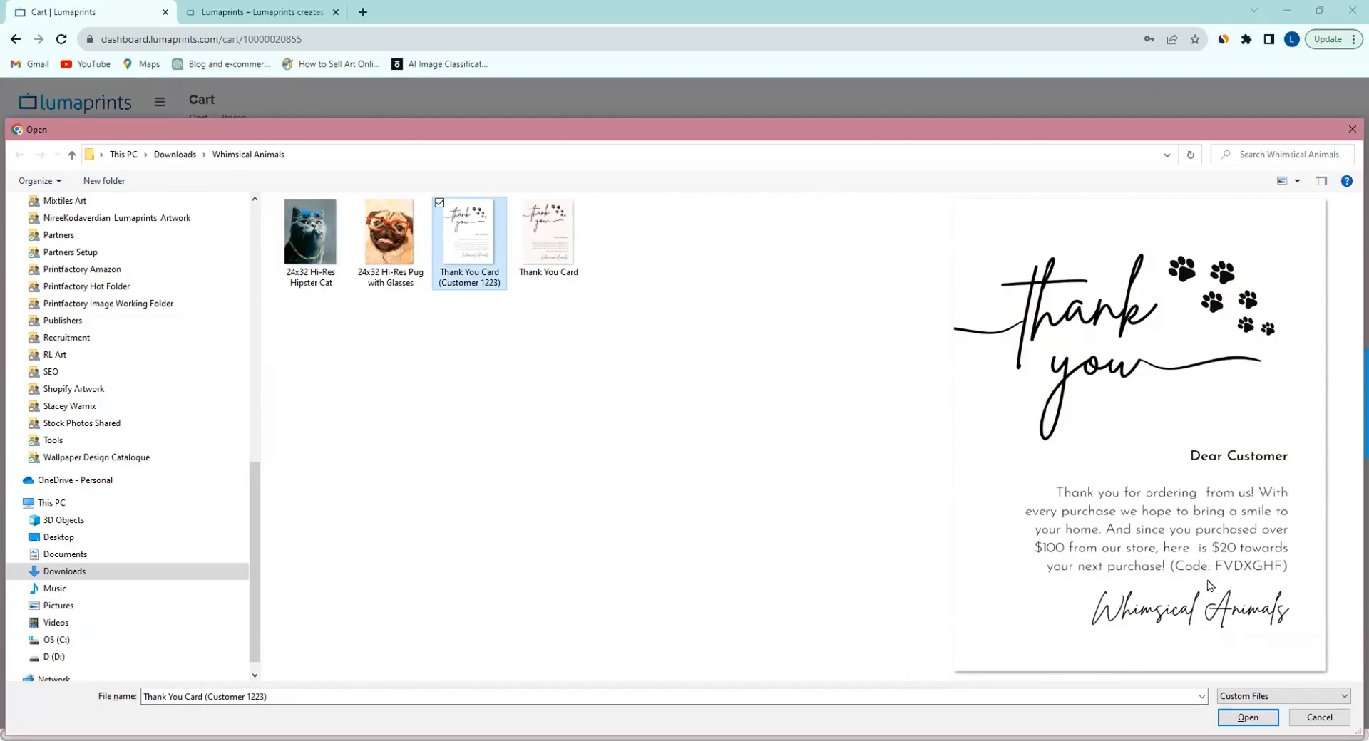
{"action": "left_click", "coordinate": [1244, 717]}
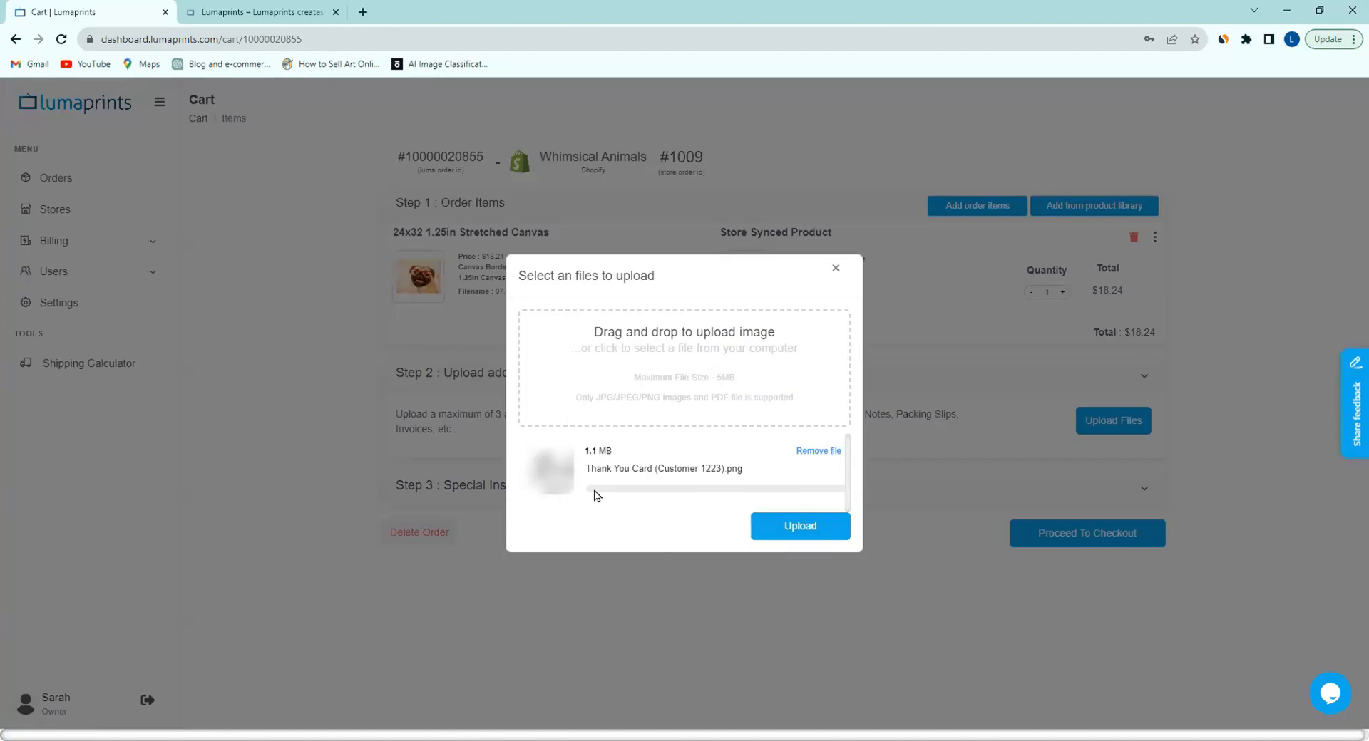
{"action": "left_click", "coordinate": [798, 533]}
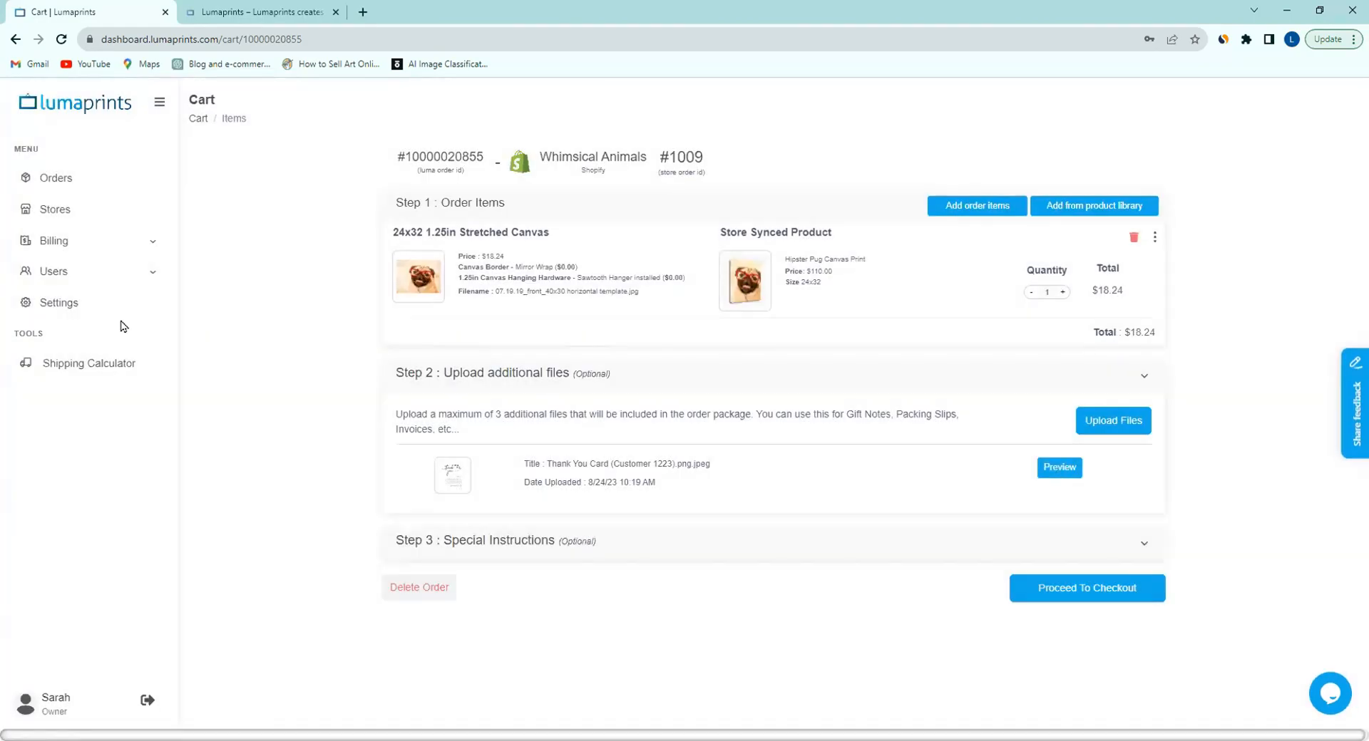
Preview the order's uploaded thank you card, read it from the heading to the signature, and close the preview
{"action": "left_click", "coordinate": [1059, 468]}
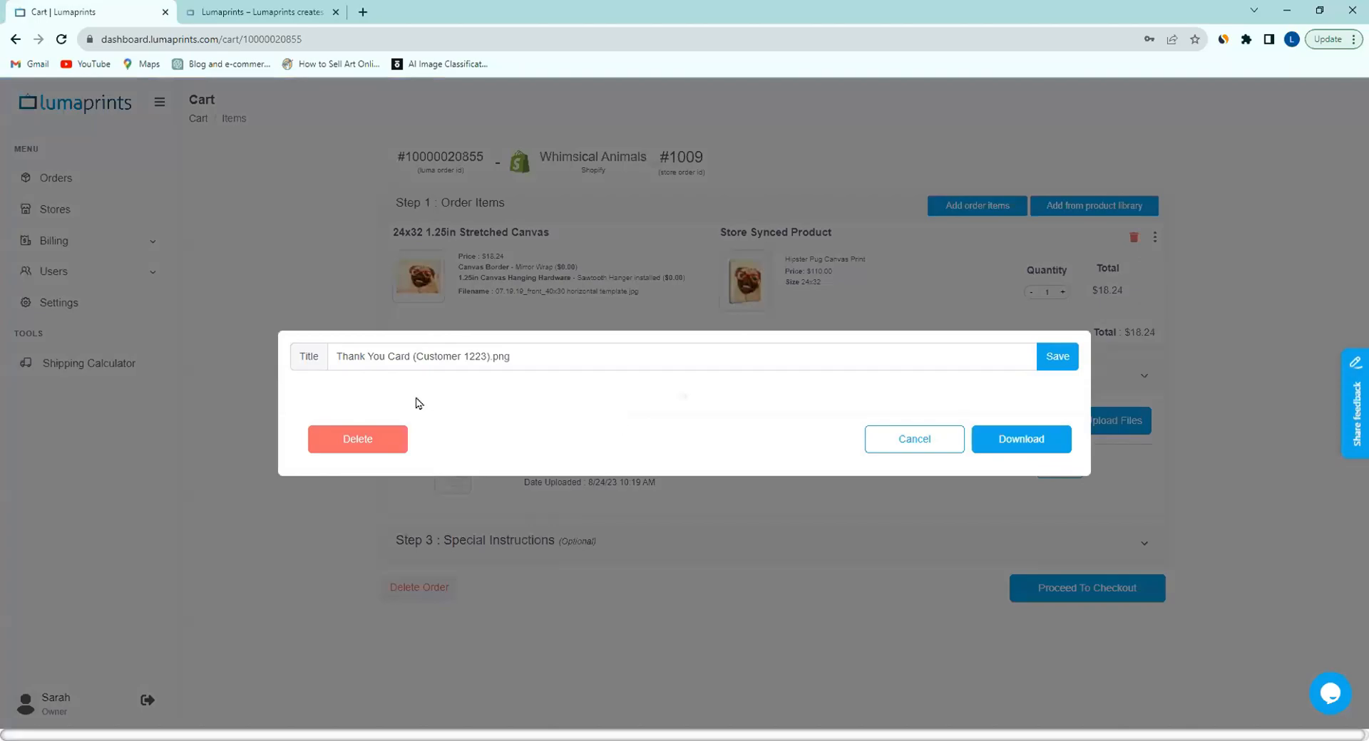
{"action": "scroll", "coordinate": [498, 406], "scroll_direction": "down", "scroll_amount": 7}
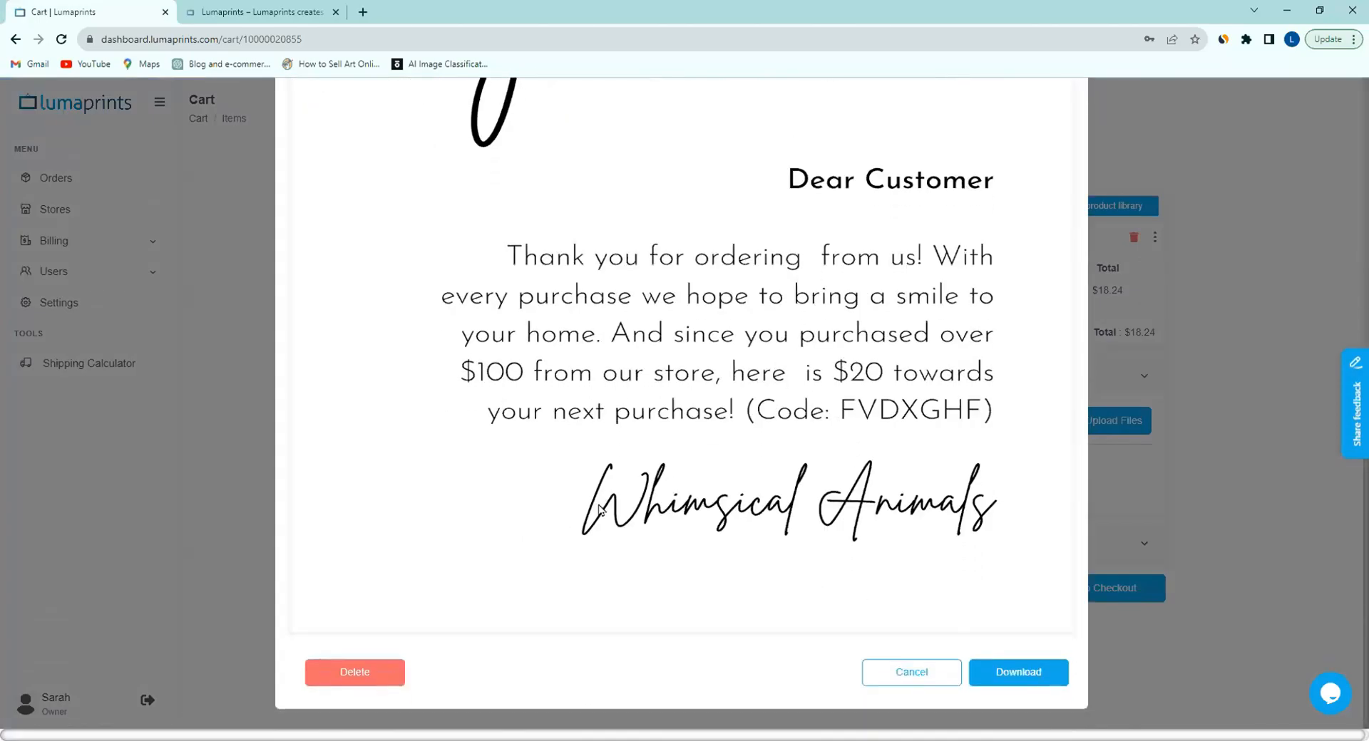
{"action": "scroll", "coordinate": [600, 509], "scroll_direction": "up", "scroll_amount": 7}
{"action": "scroll", "coordinate": [600, 511], "scroll_direction": "down", "scroll_amount": 5}
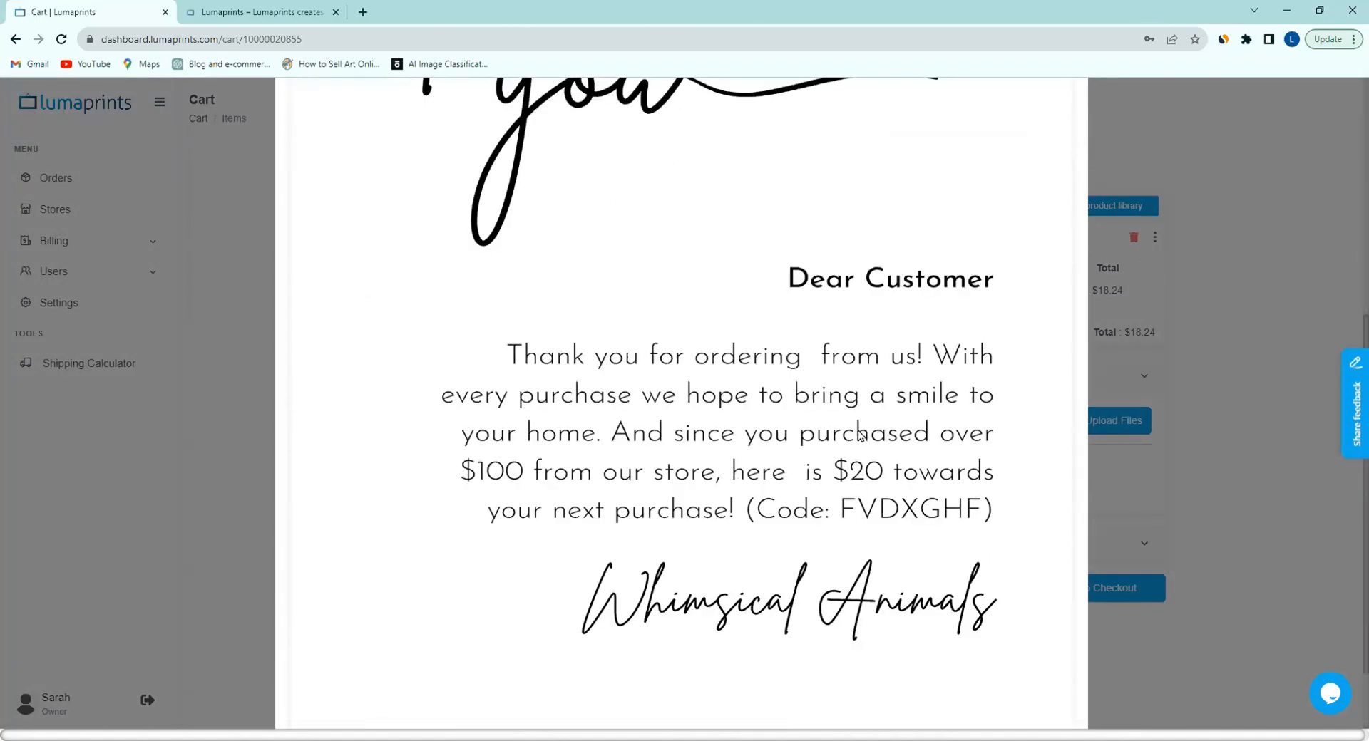
{"action": "scroll", "coordinate": [863, 436], "scroll_direction": "down", "scroll_amount": 2}
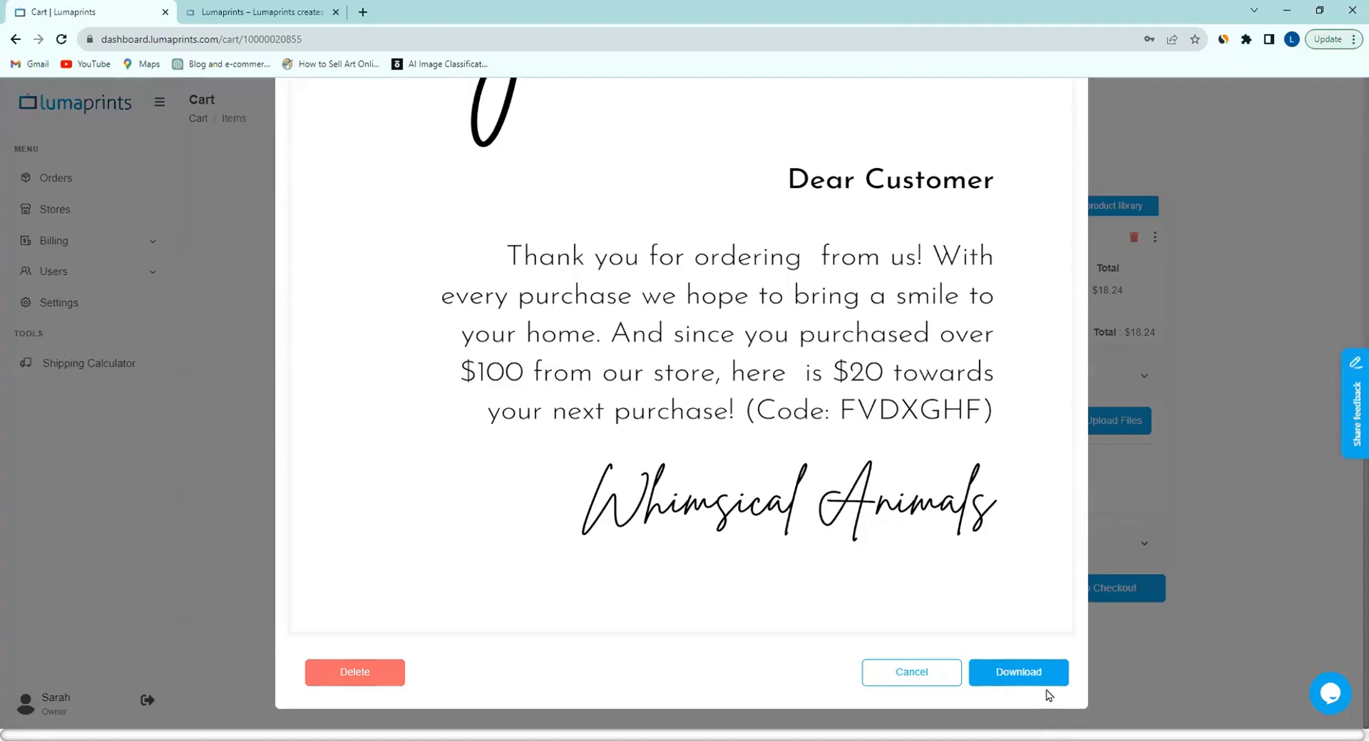
{"action": "scroll", "coordinate": [1052, 649], "scroll_direction": "up", "scroll_amount": 8}
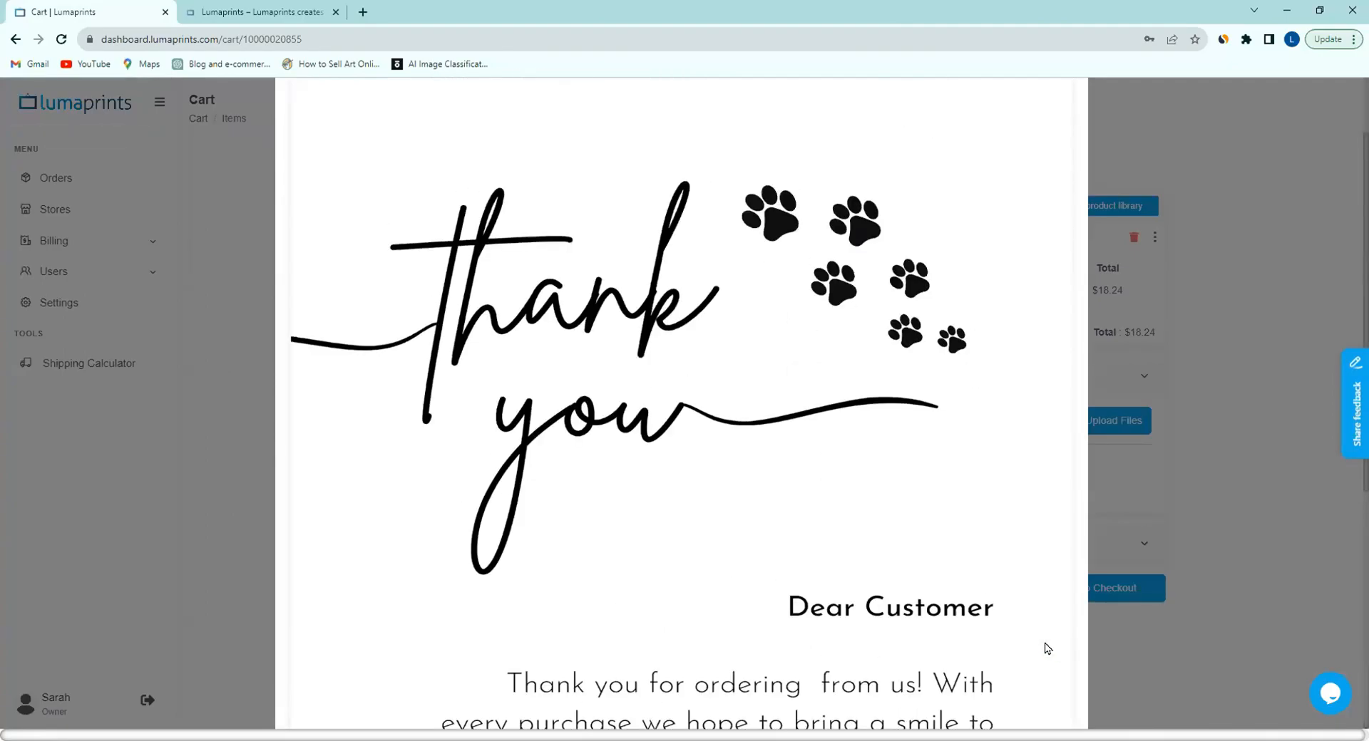
{"action": "scroll", "coordinate": [1048, 648], "scroll_direction": "down", "scroll_amount": 8}
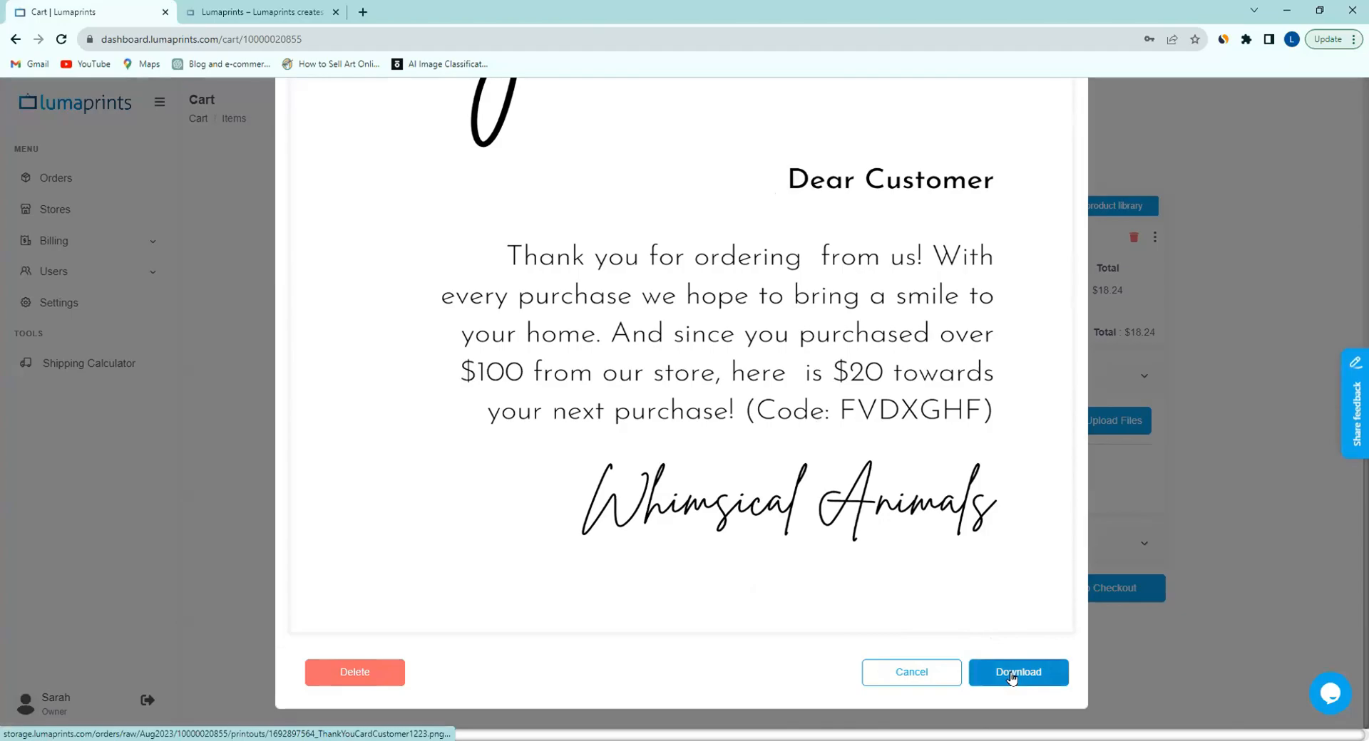
{"action": "left_click", "coordinate": [138, 336]}
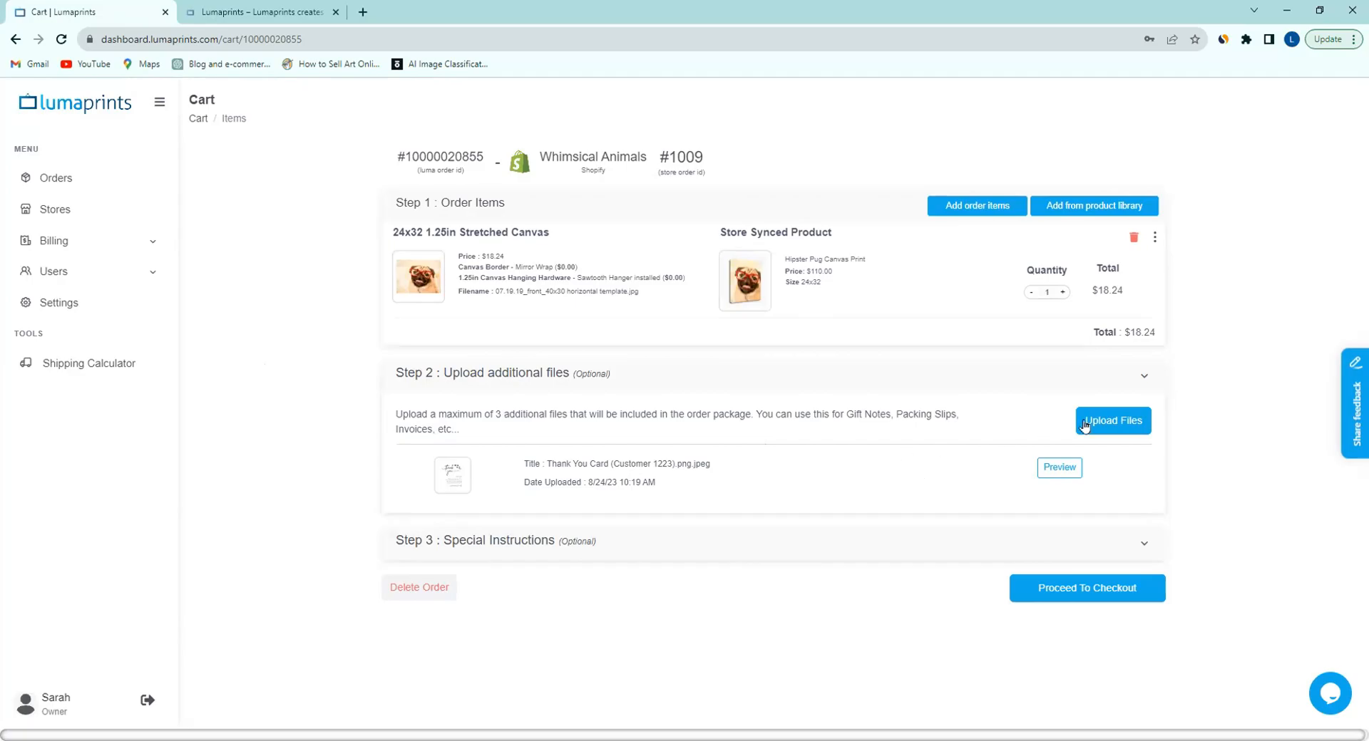
{"action": "left_click", "coordinate": [62, 214]}
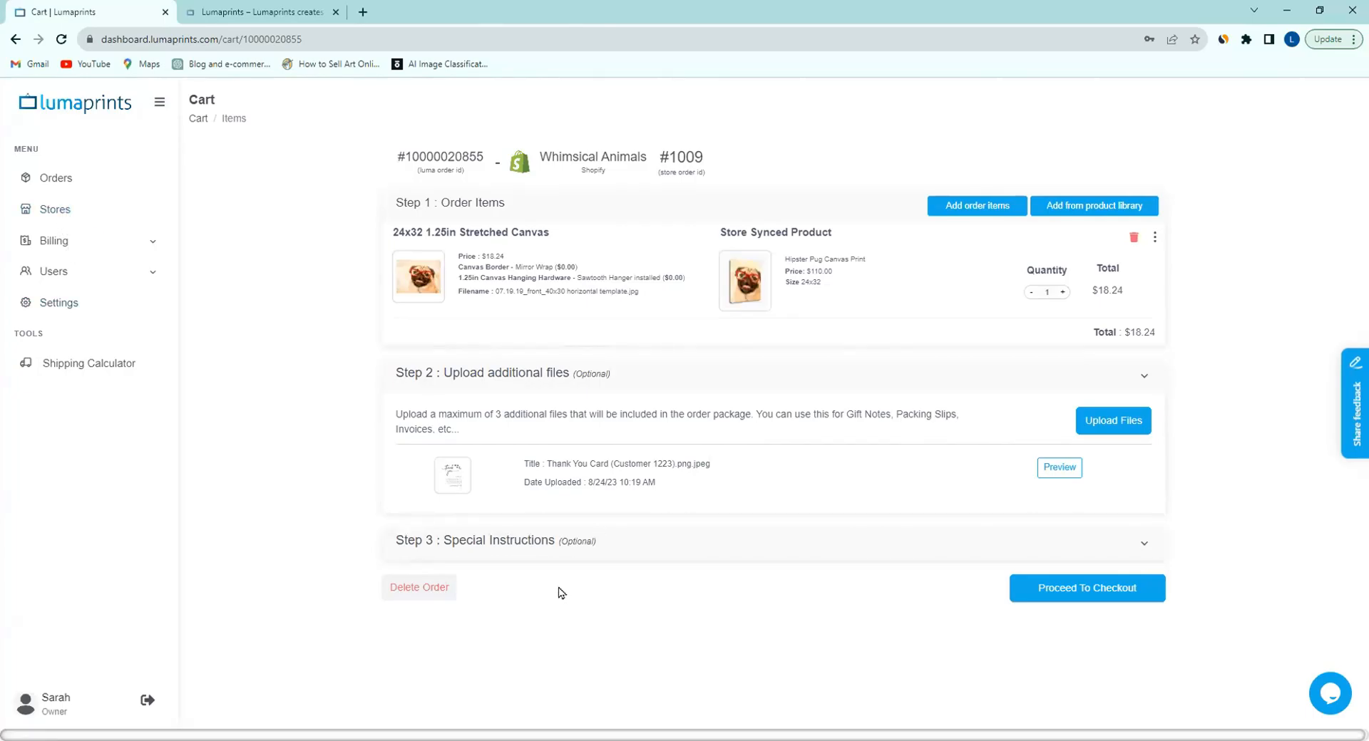